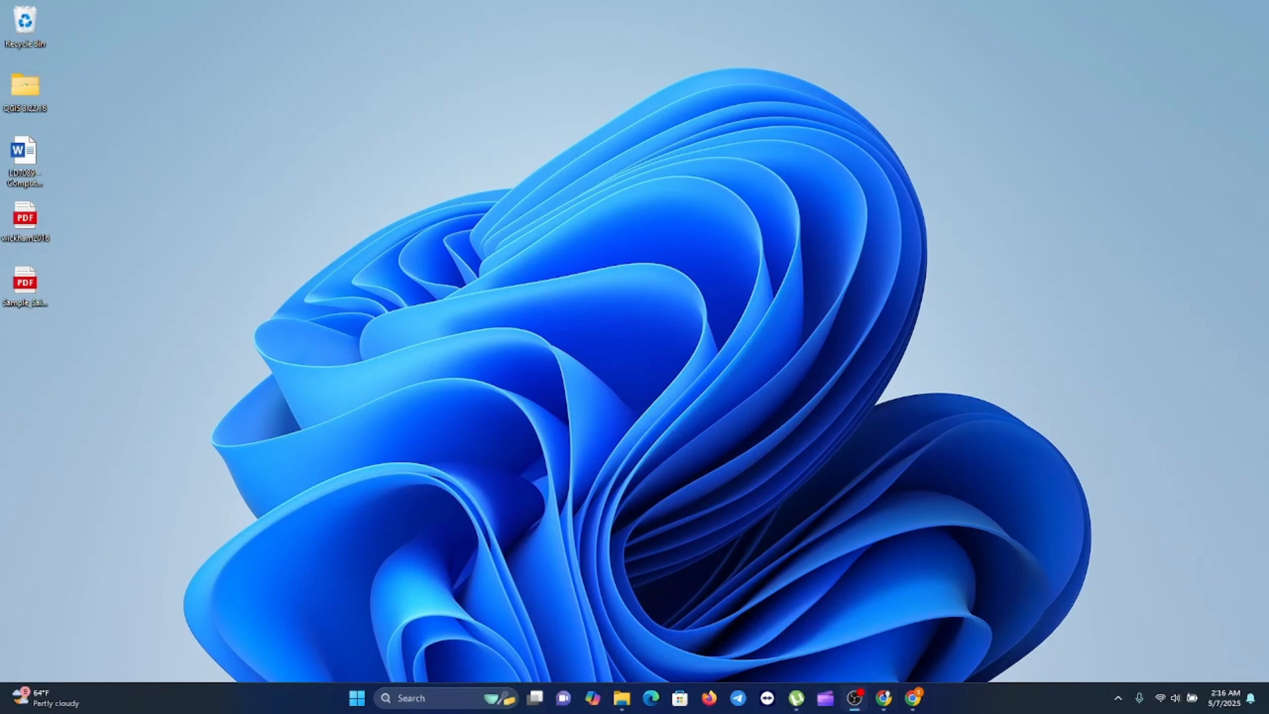
# - Launch Excel and create a blank workbook
pyautogui.click(437, 697)
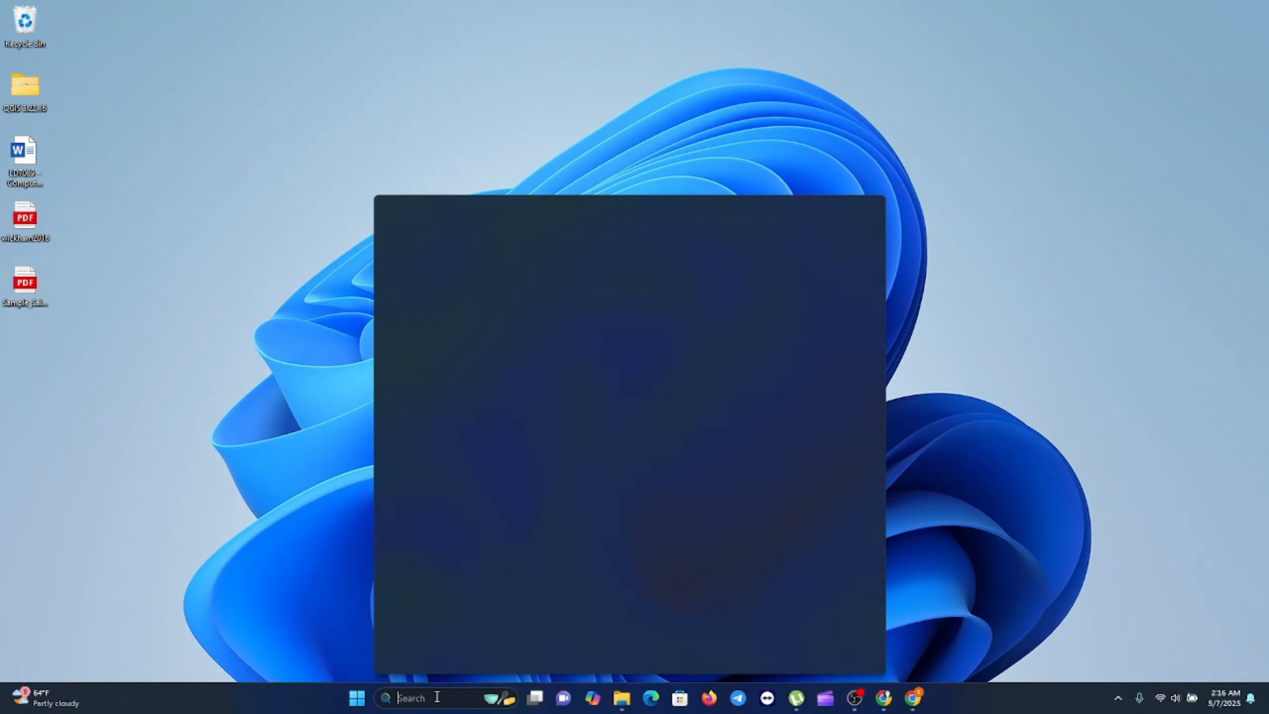
pyautogui.write('Excel')
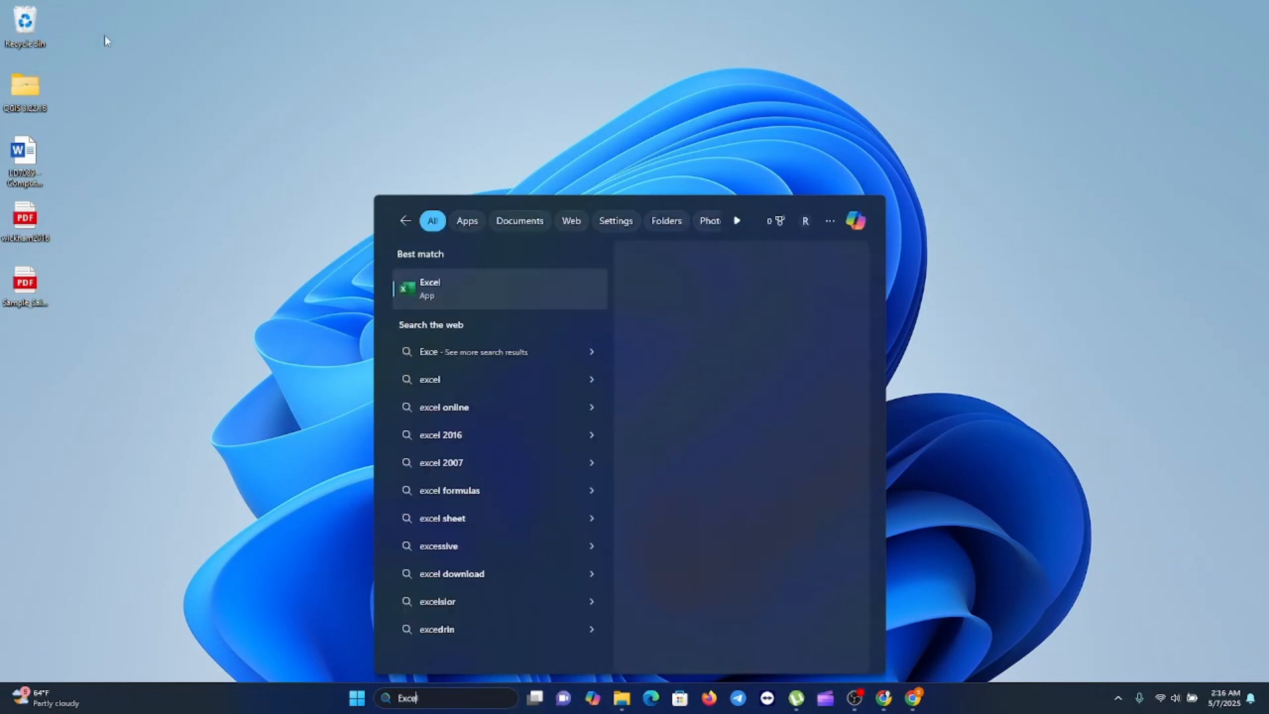
pyautogui.click(491, 272)
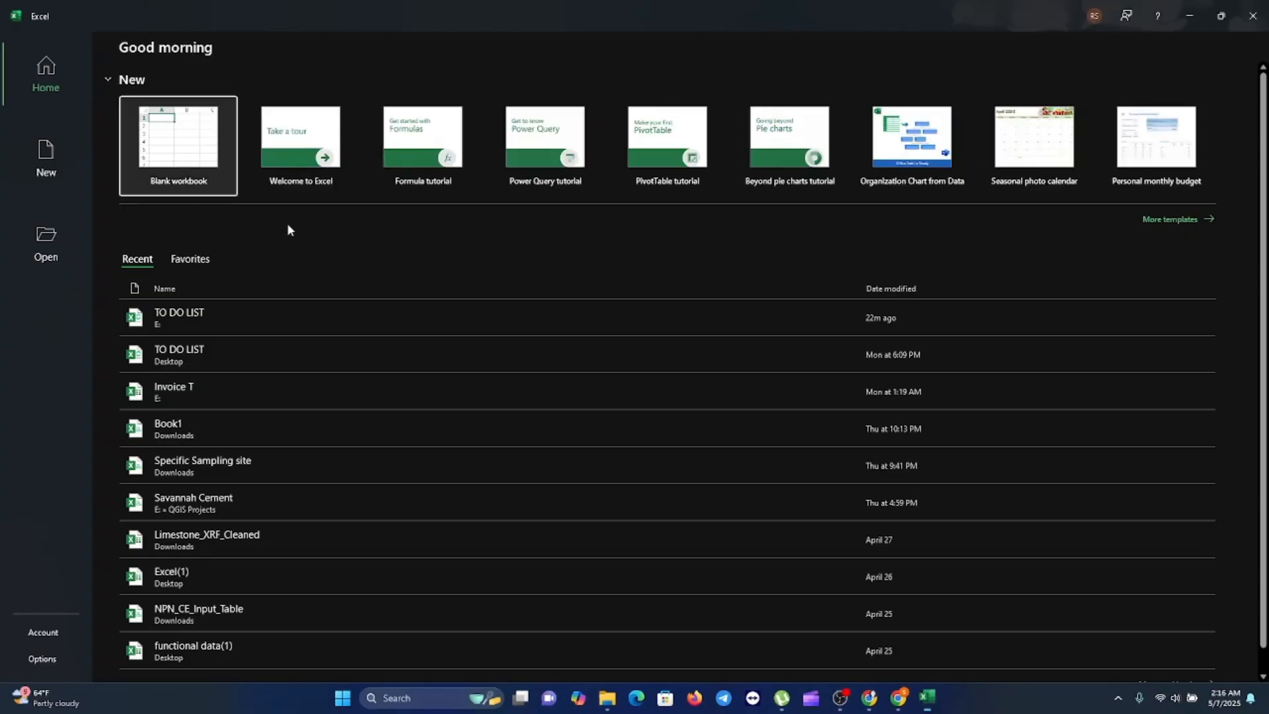
pyautogui.click(187, 153)
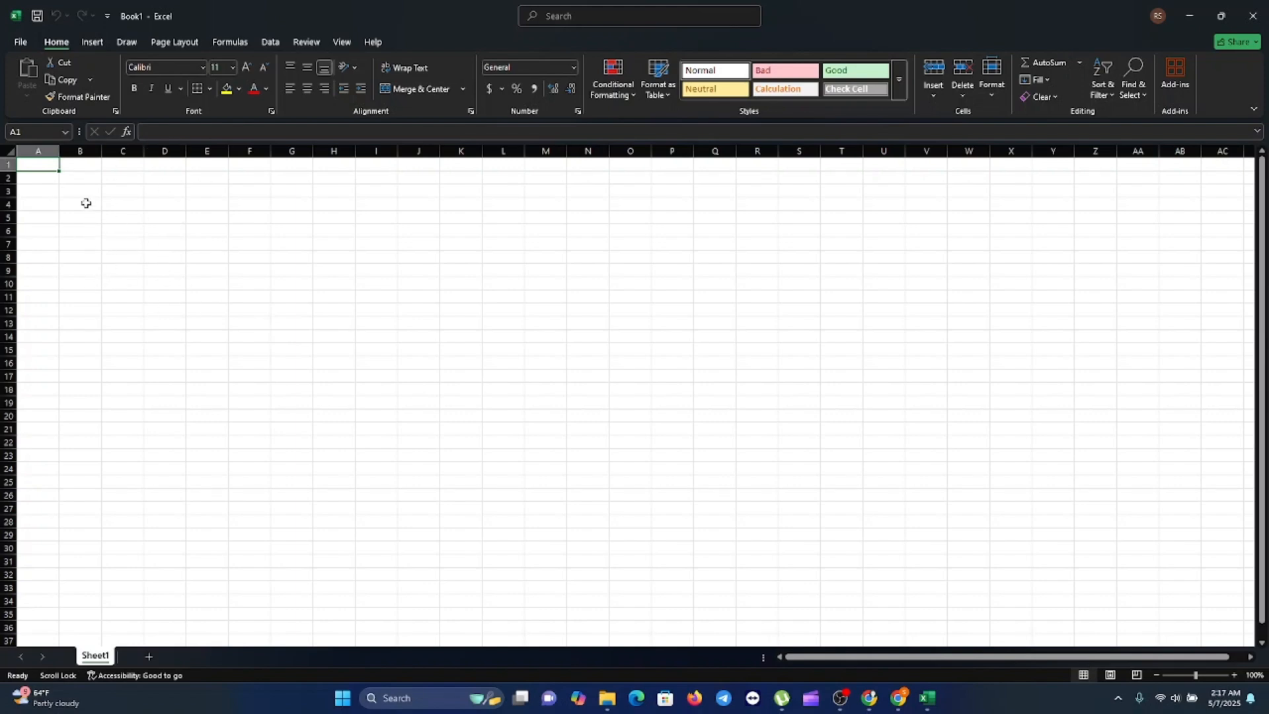
# - Import the Sample_Sales_Report PDF from the Desktop folder as an external data source
pyautogui.click(274, 43)
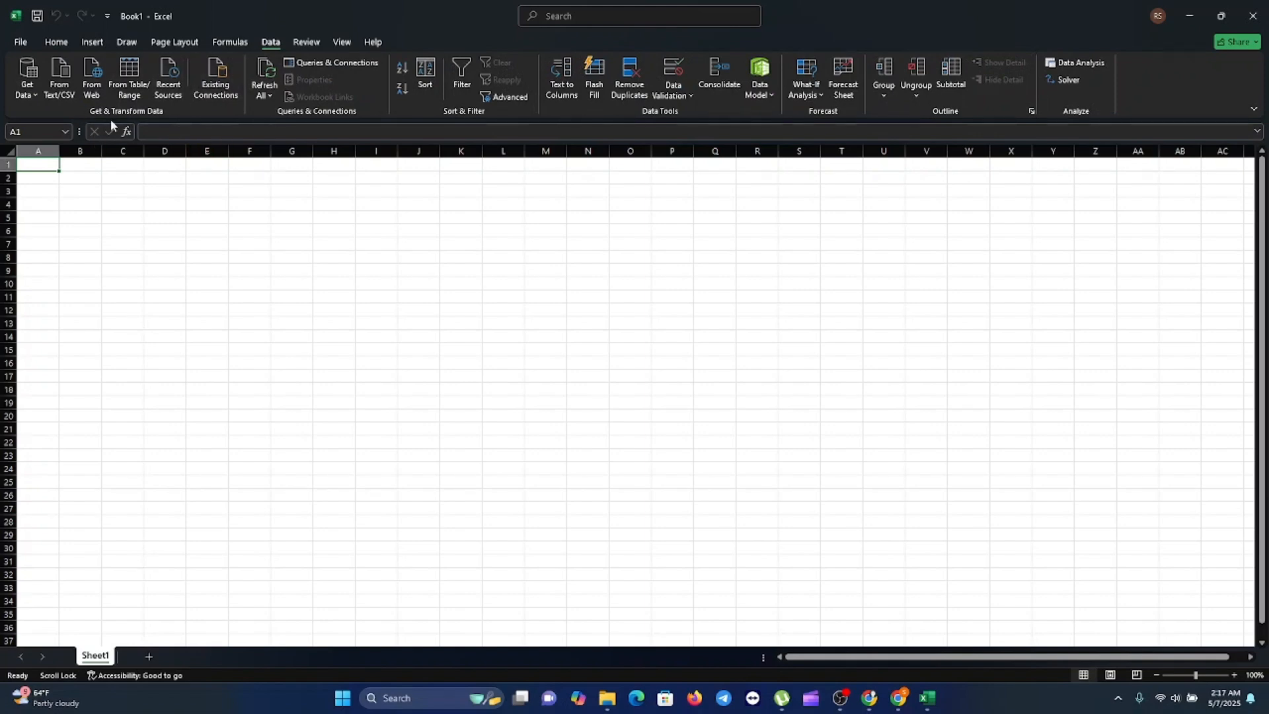
pyautogui.click(34, 94)
pyautogui.moveTo(58, 117)
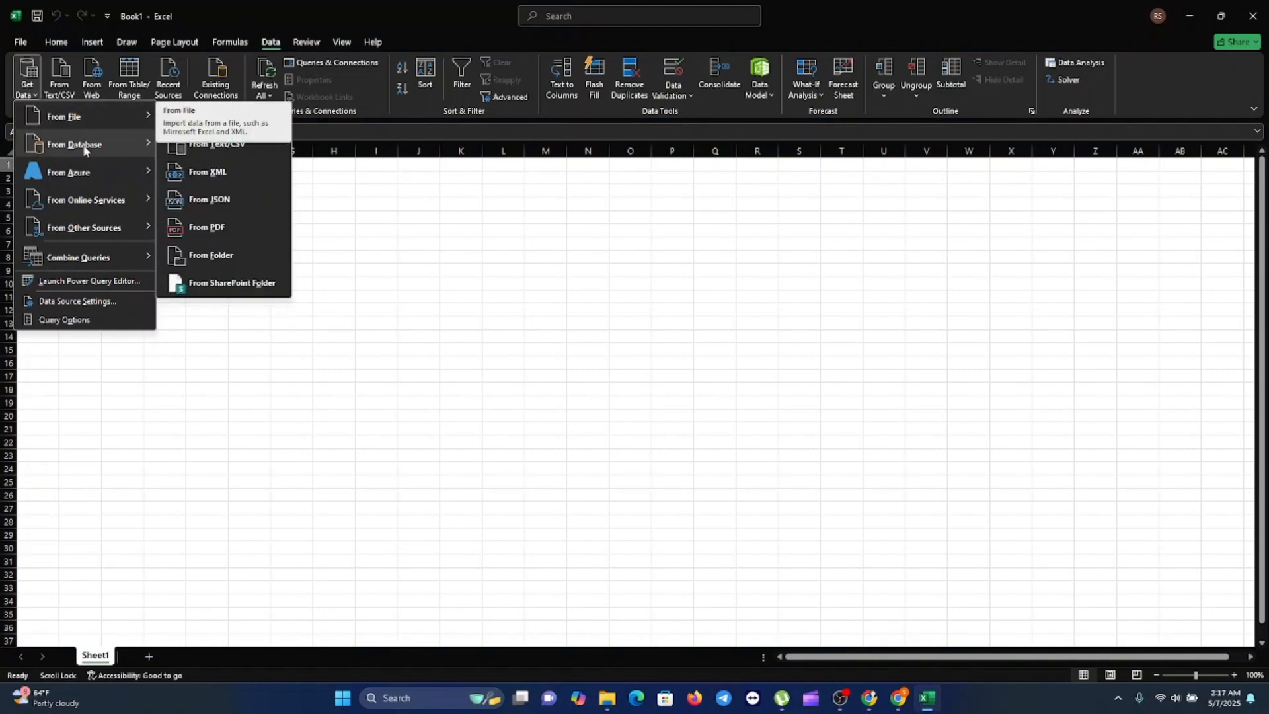
pyautogui.moveTo(86, 148)
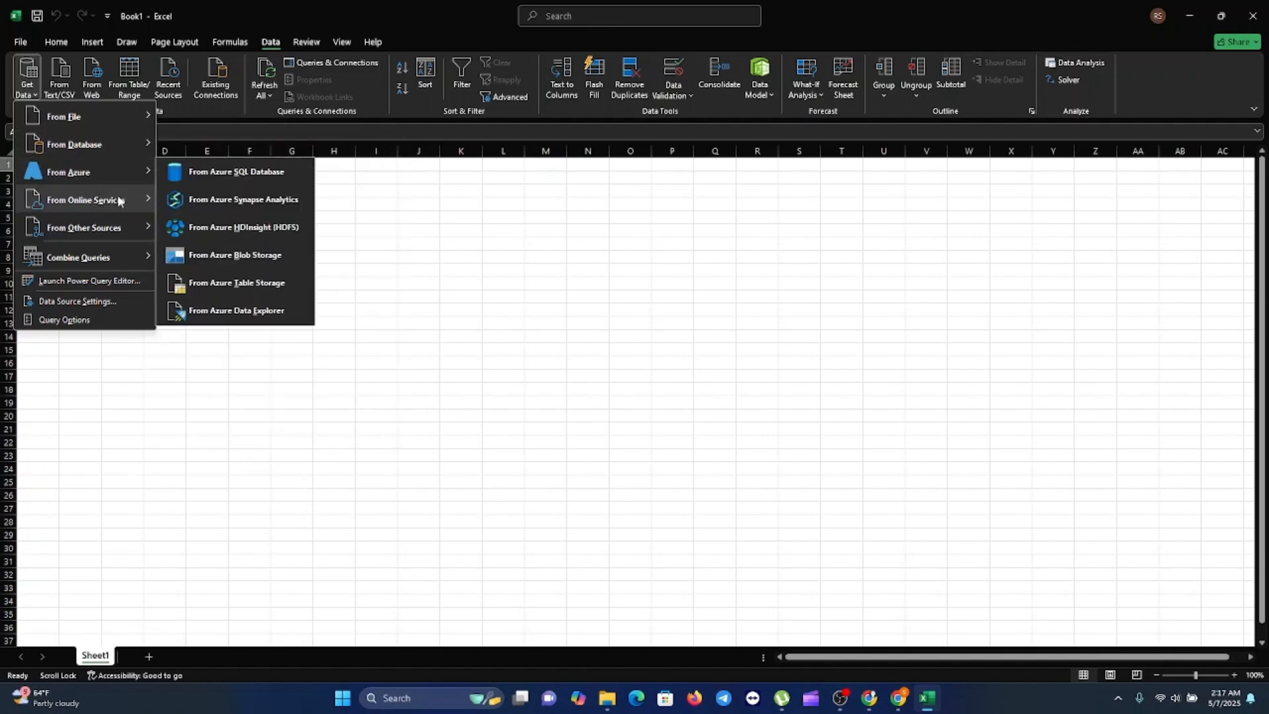
pyautogui.moveTo(79, 206)
pyautogui.moveTo(84, 228)
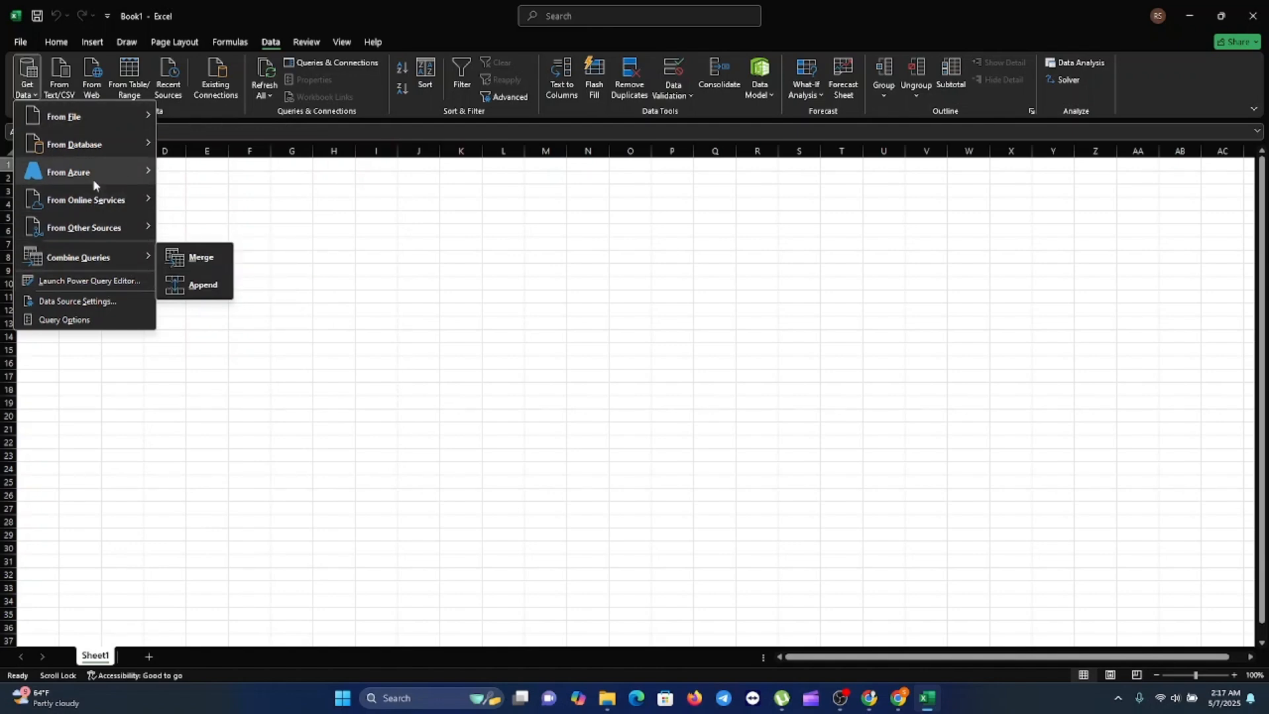
pyautogui.moveTo(92, 177)
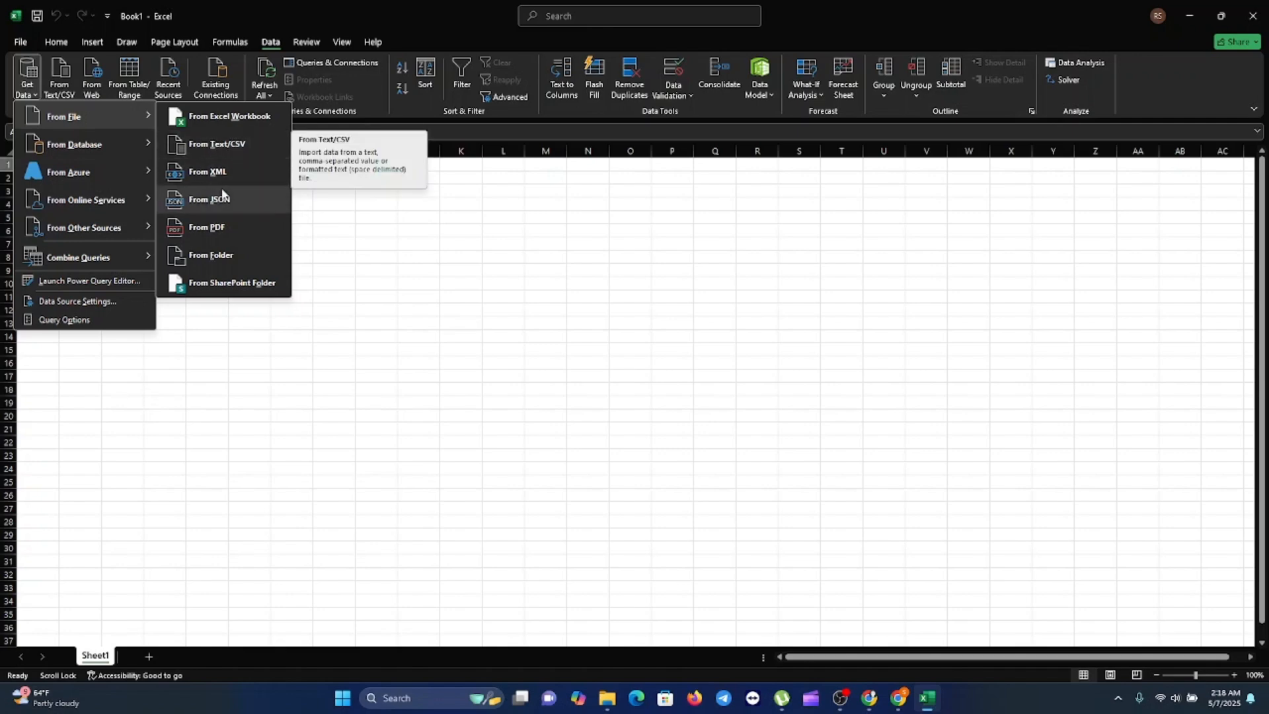
pyautogui.click(225, 229)
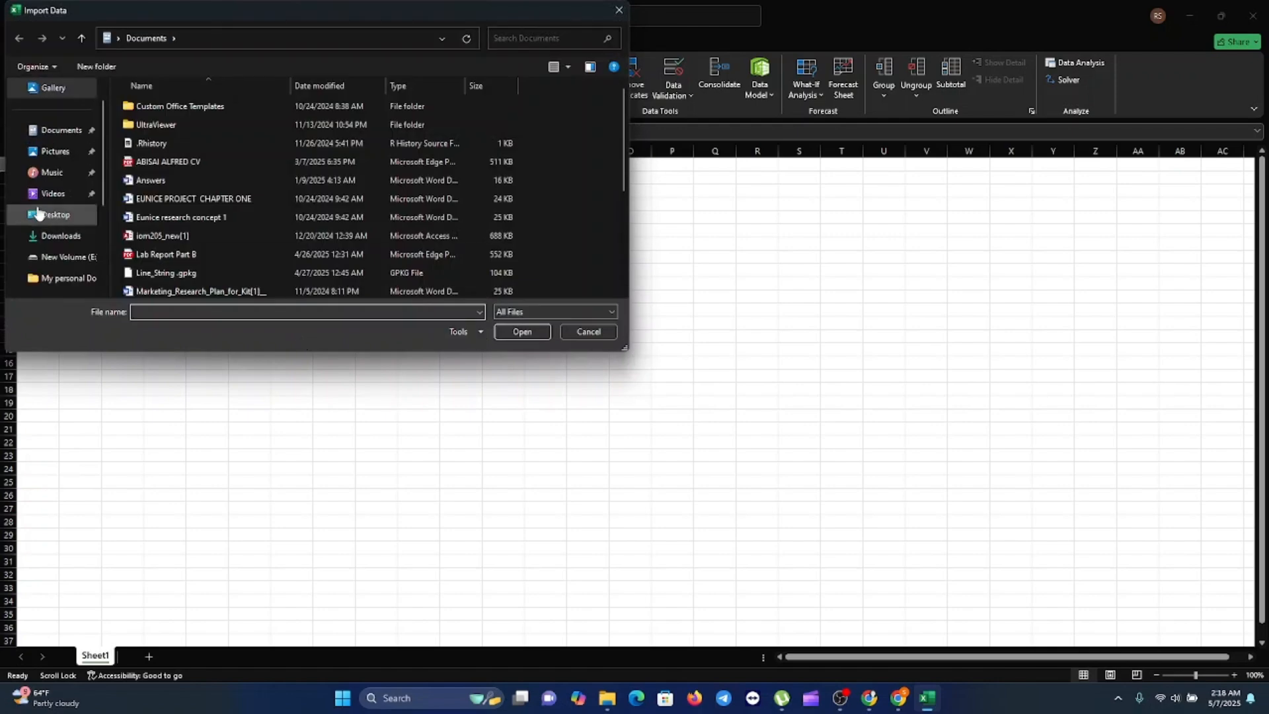
pyautogui.click(63, 222)
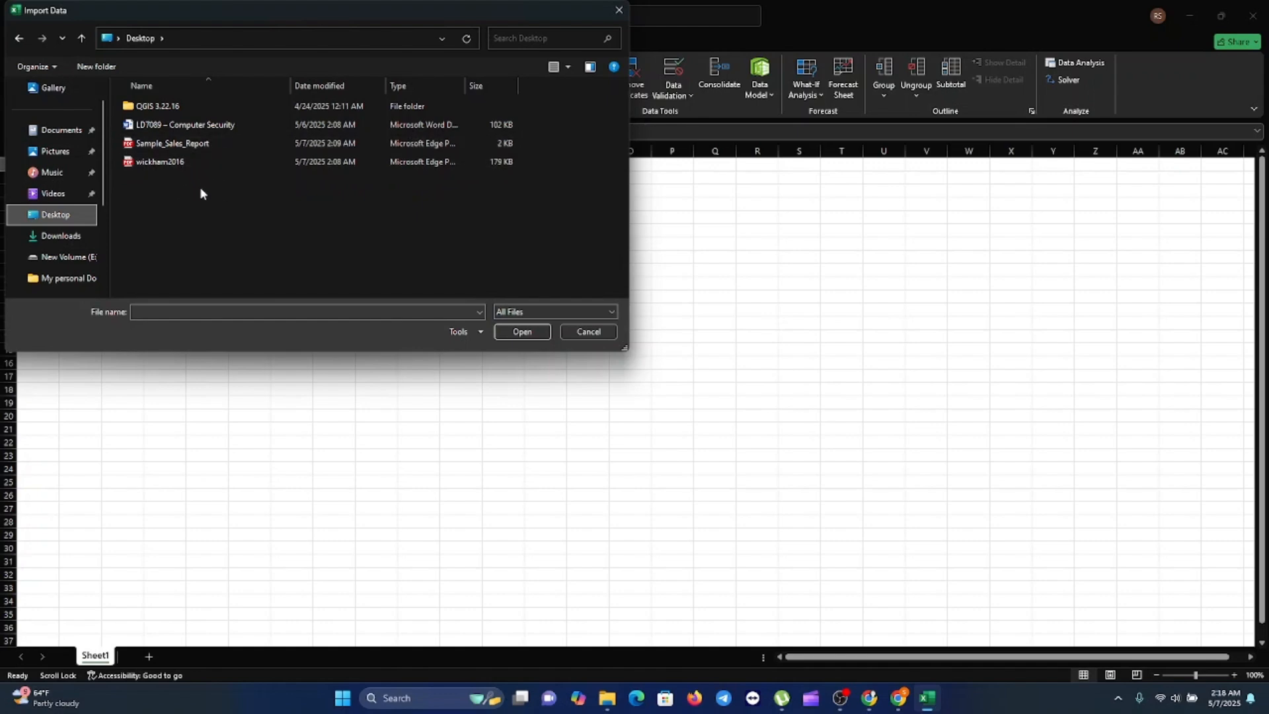
pyautogui.click(203, 145)
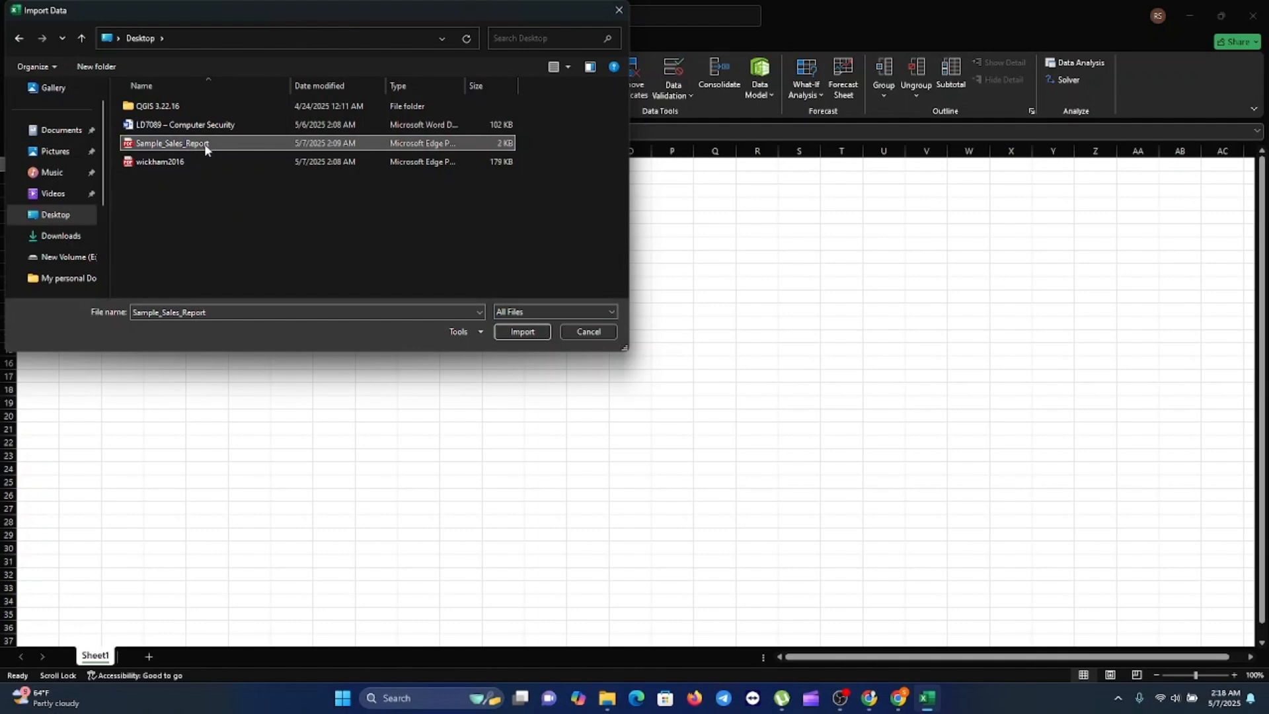
pyautogui.click(521, 332)
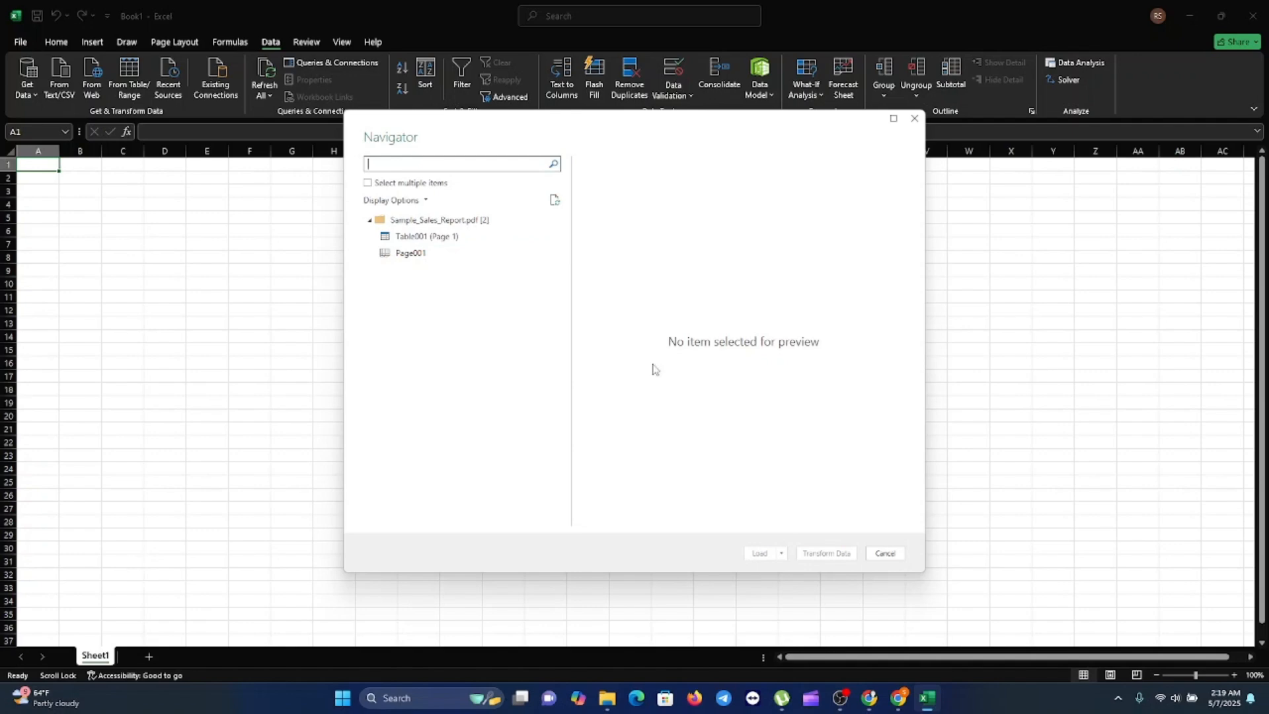
# - Preview Table001 (Page 1) and compare it with the original Sample_Sales_Report PDF opened from the Desktop folder, returning to Excel
pyautogui.click(417, 242)
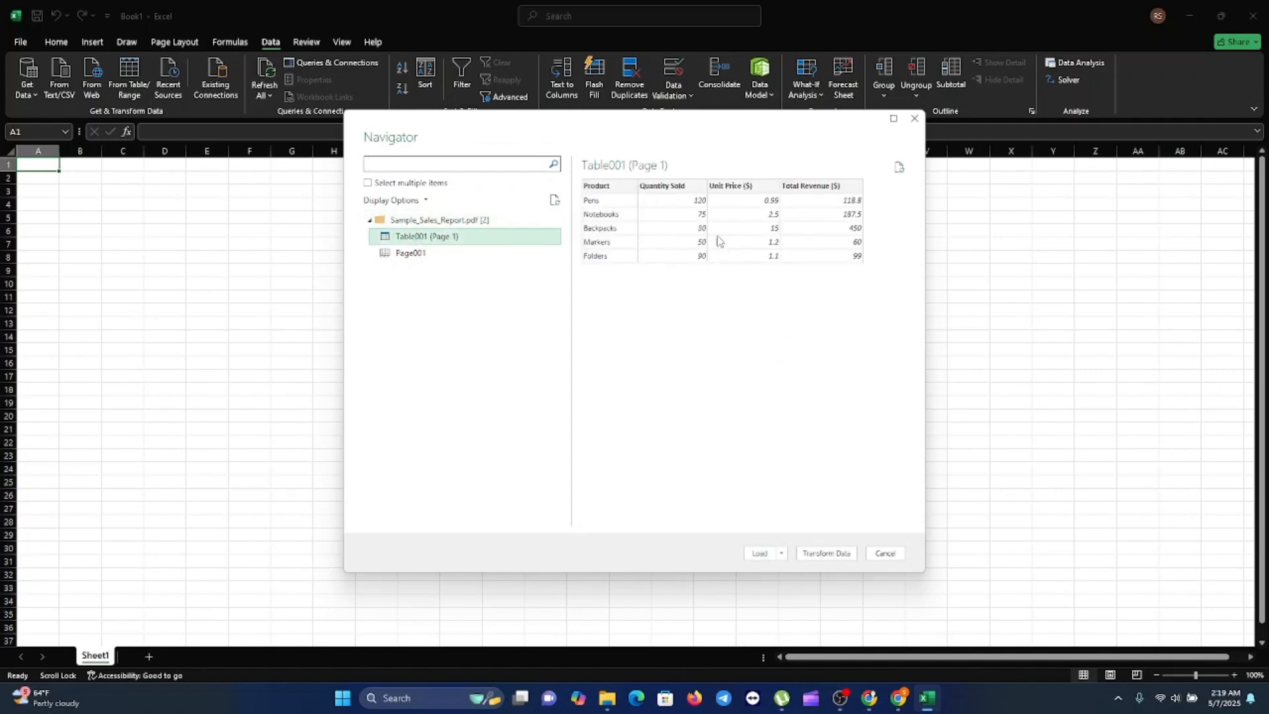
pyautogui.moveTo(606, 699)
pyautogui.click(573, 648)
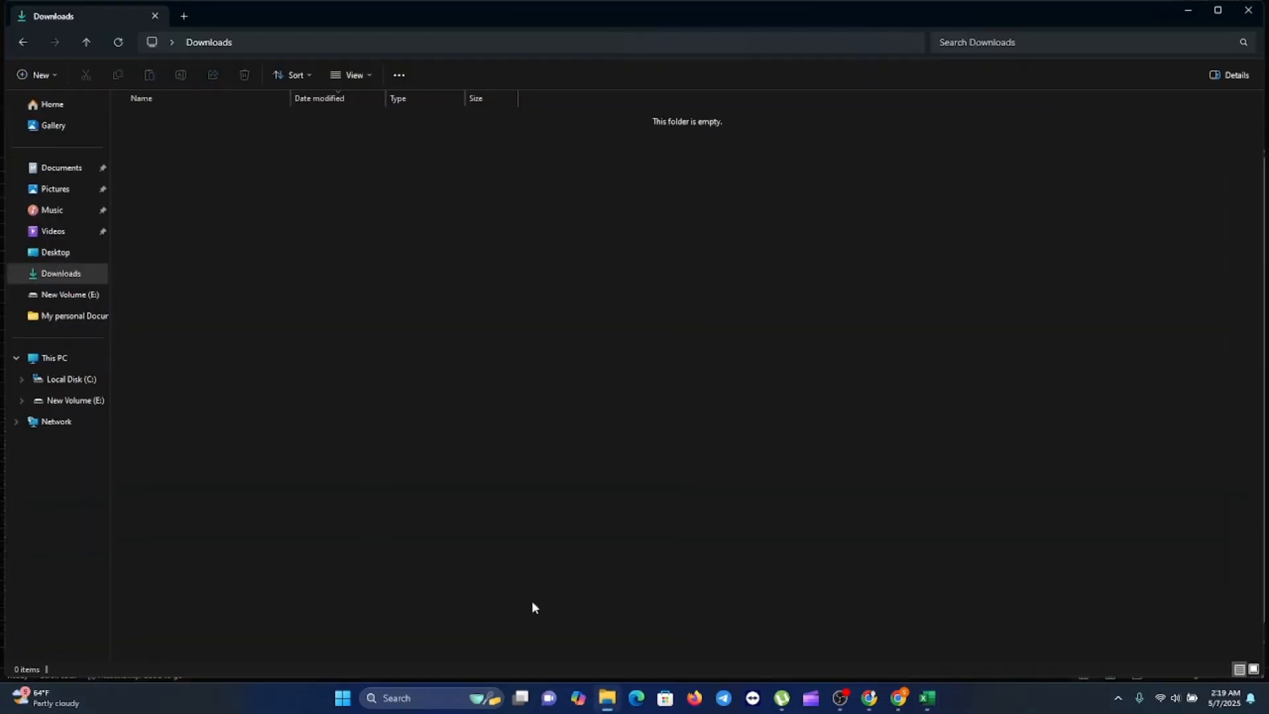
pyautogui.click(75, 257)
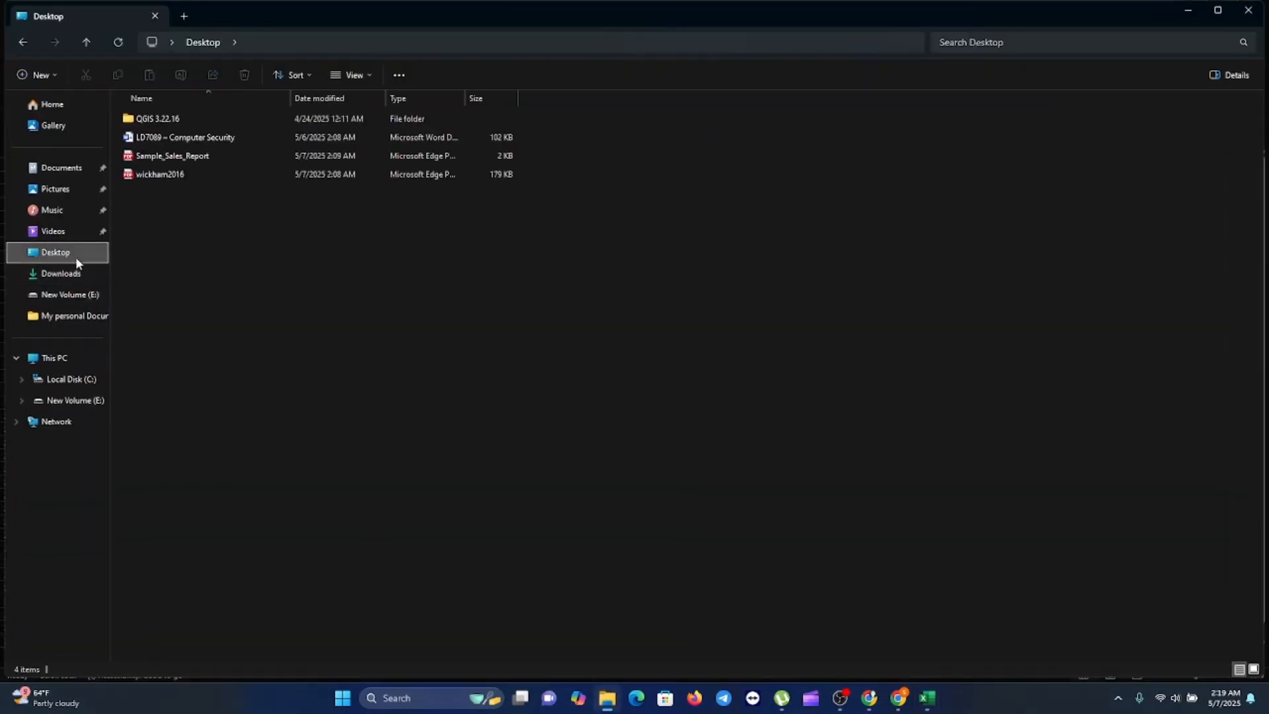
pyautogui.doubleClick(173, 156)
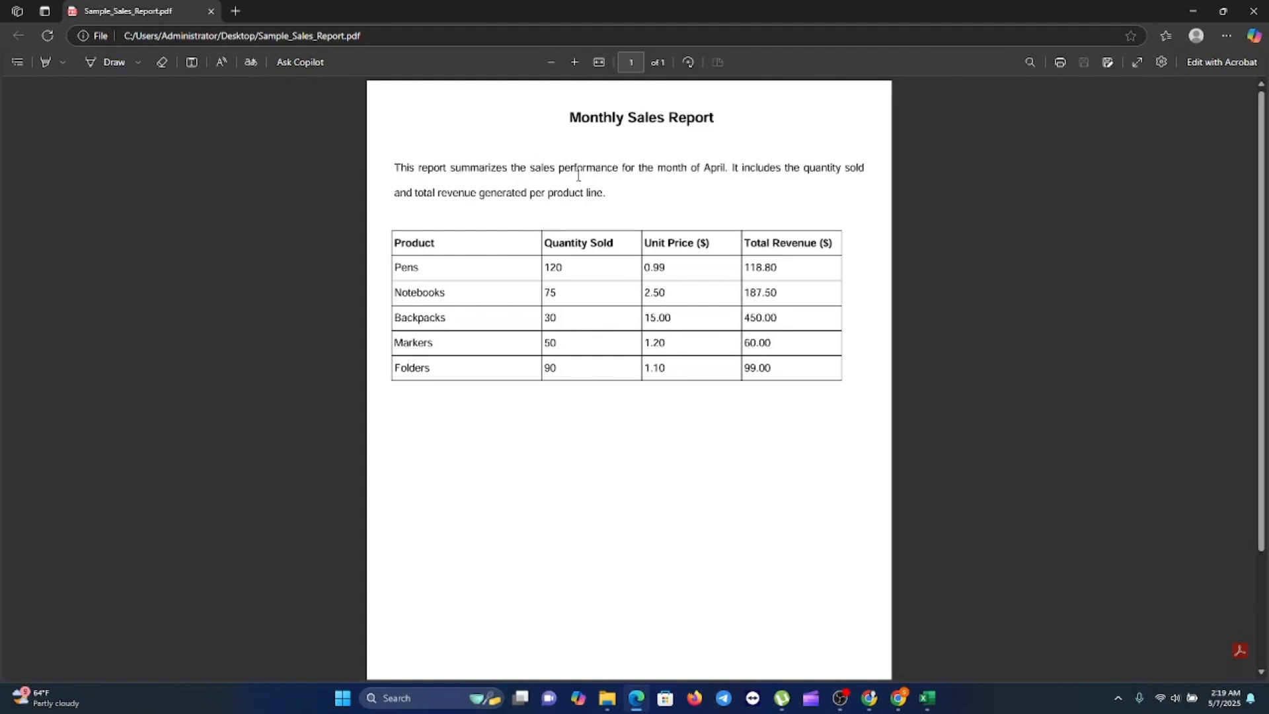
pyautogui.click(927, 698)
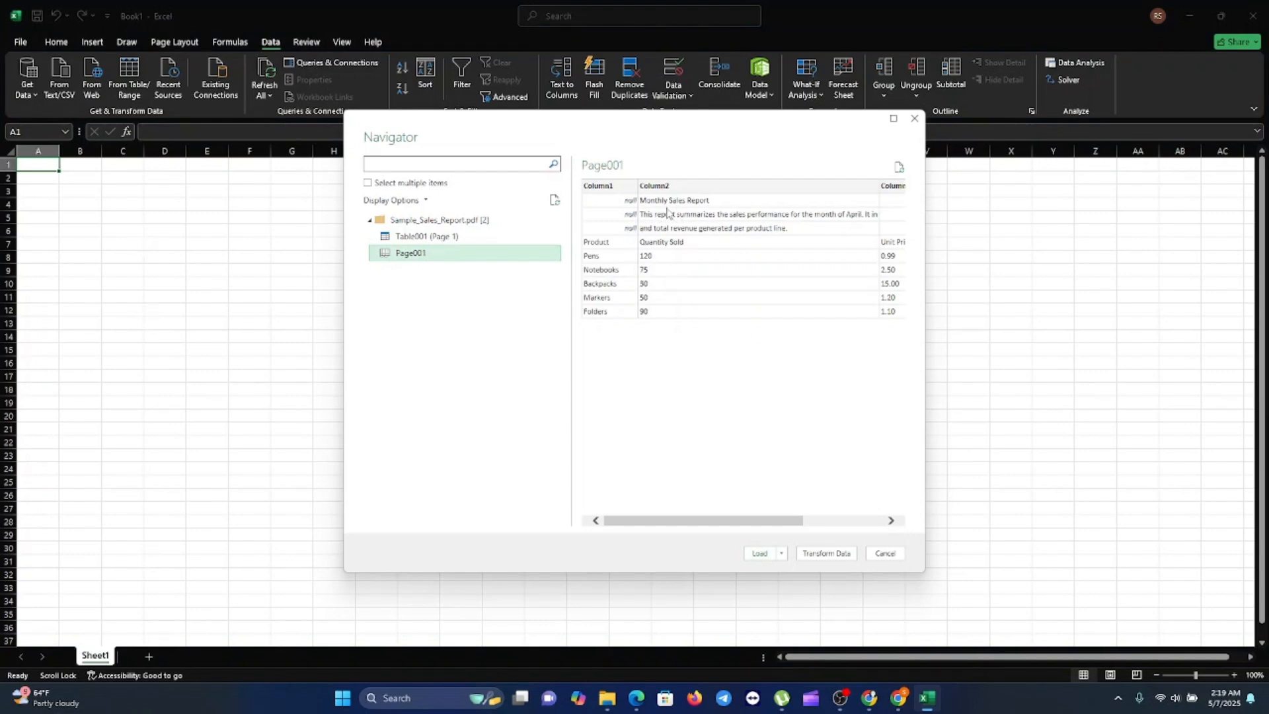
# - Load Table001 (Page 1) into the workbook and dismiss the feature tips
pyautogui.click(396, 238)
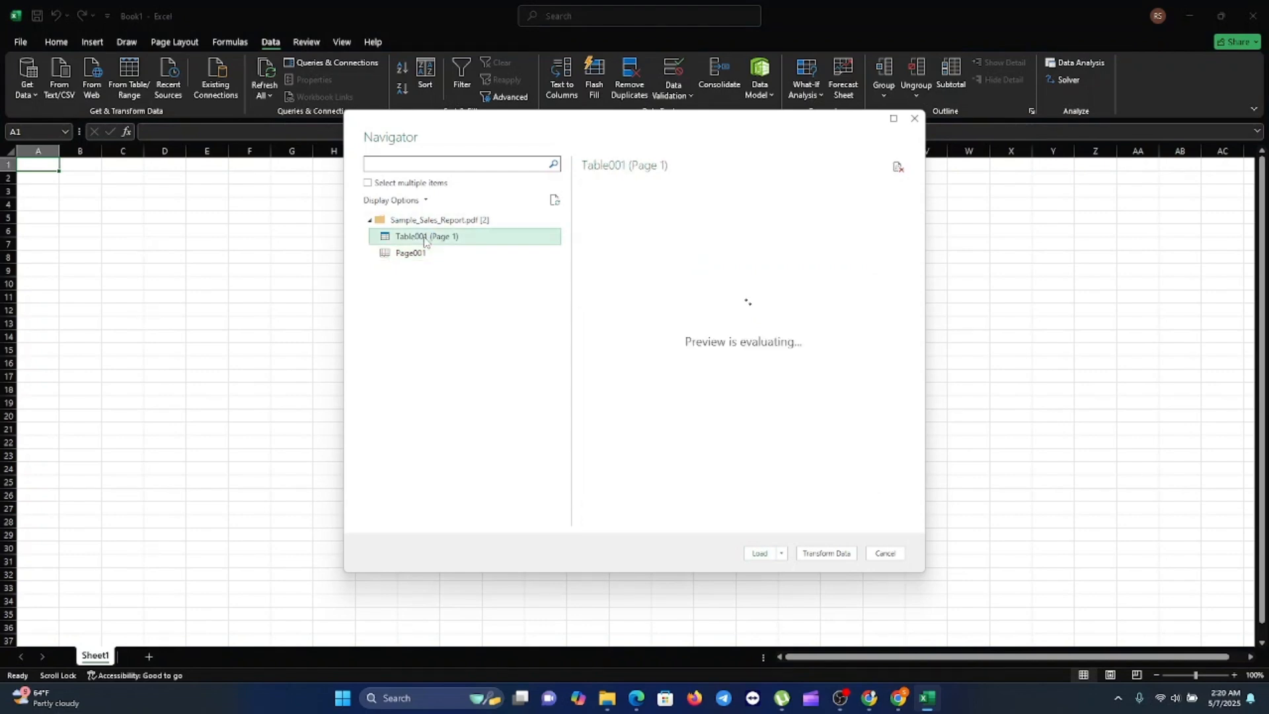
pyautogui.click(760, 553)
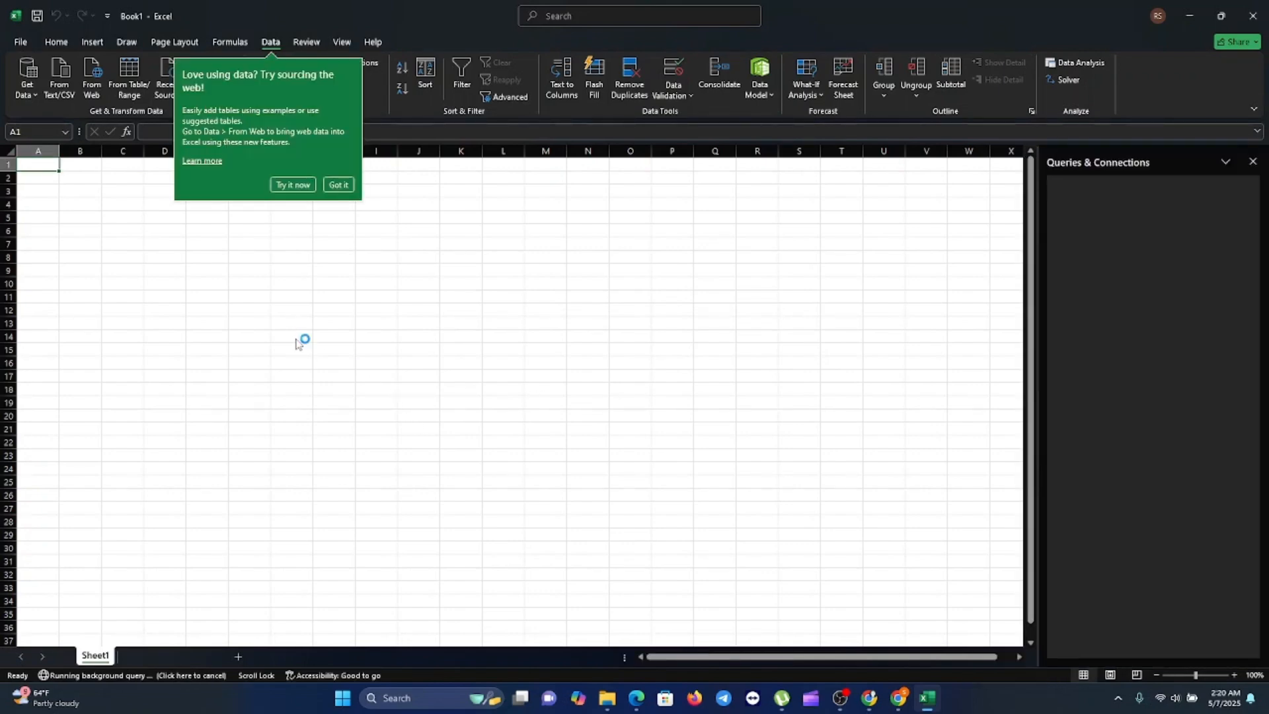
pyautogui.click(338, 186)
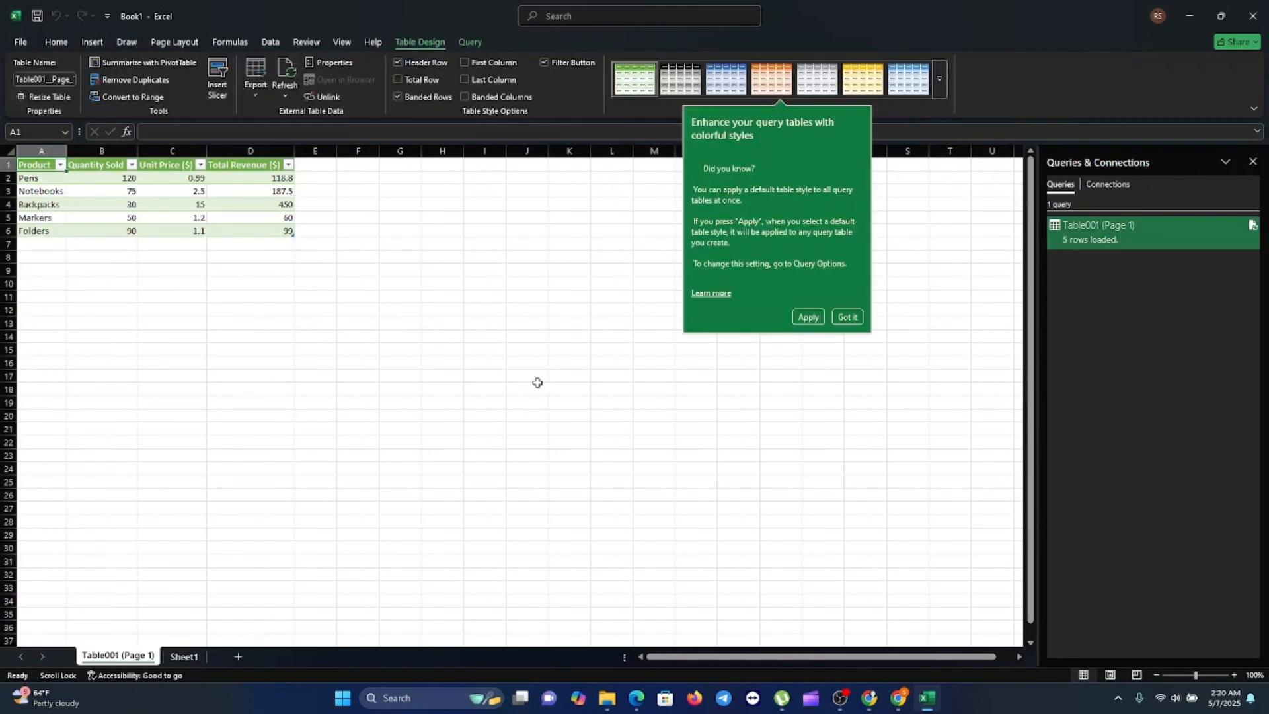
pyautogui.click(847, 317)
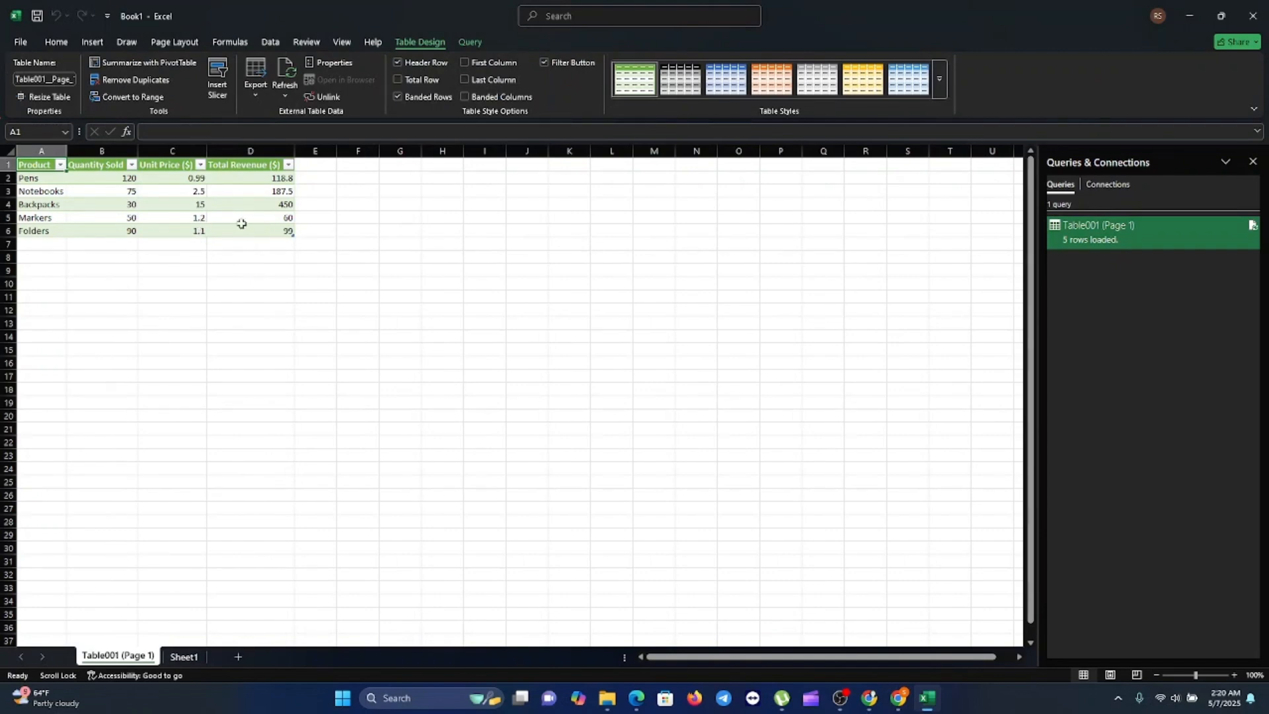
# - Switch to Sheet1 and open the file selection for another PDF data import
pyautogui.click(184, 658)
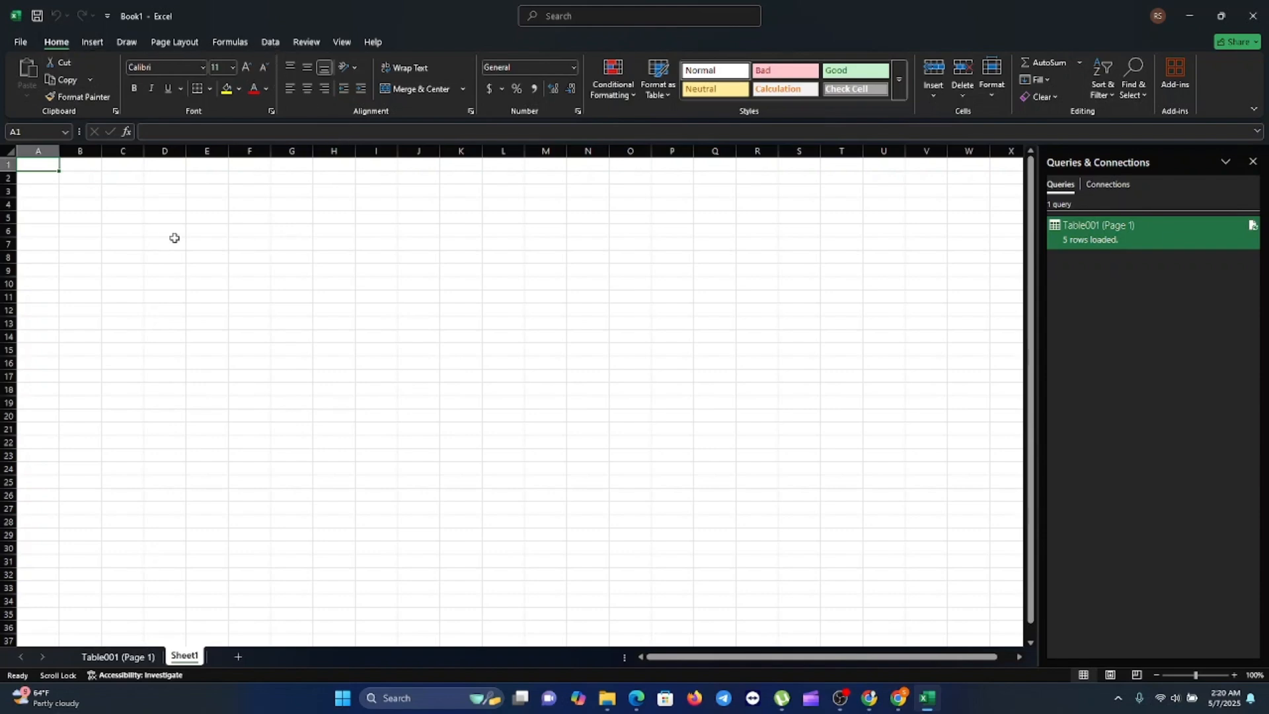
pyautogui.click(270, 42)
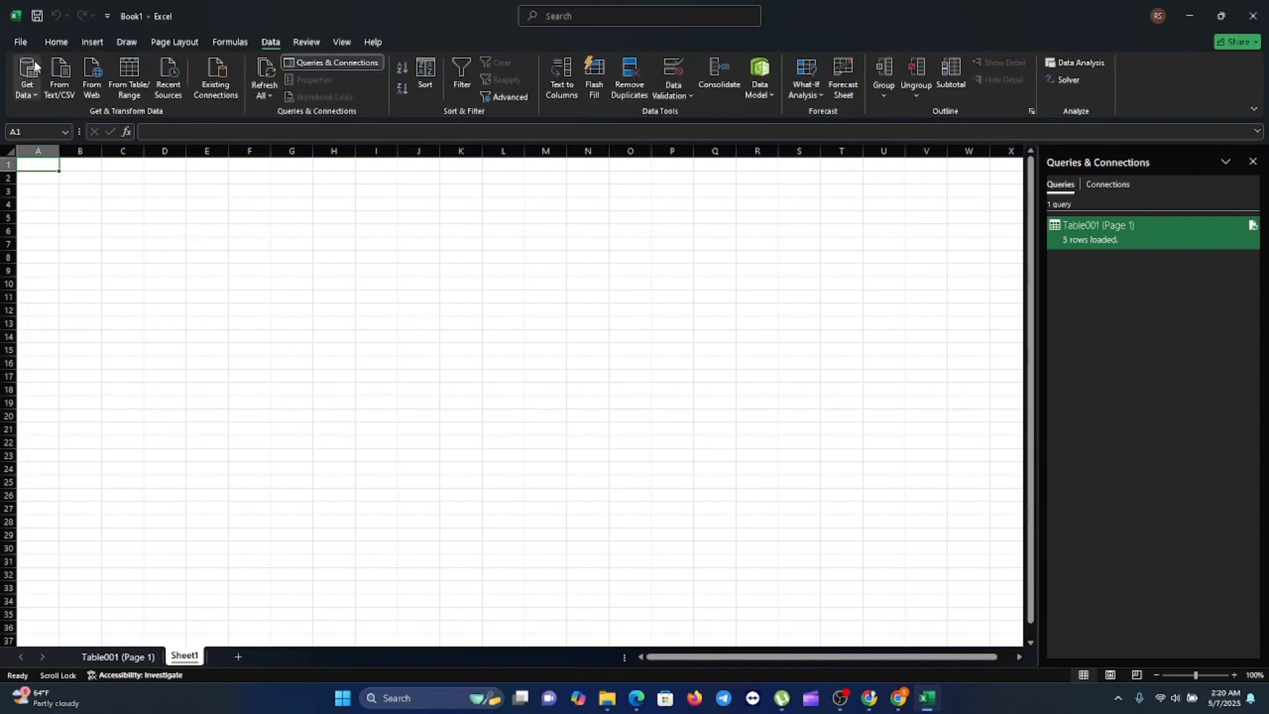
pyautogui.click(33, 94)
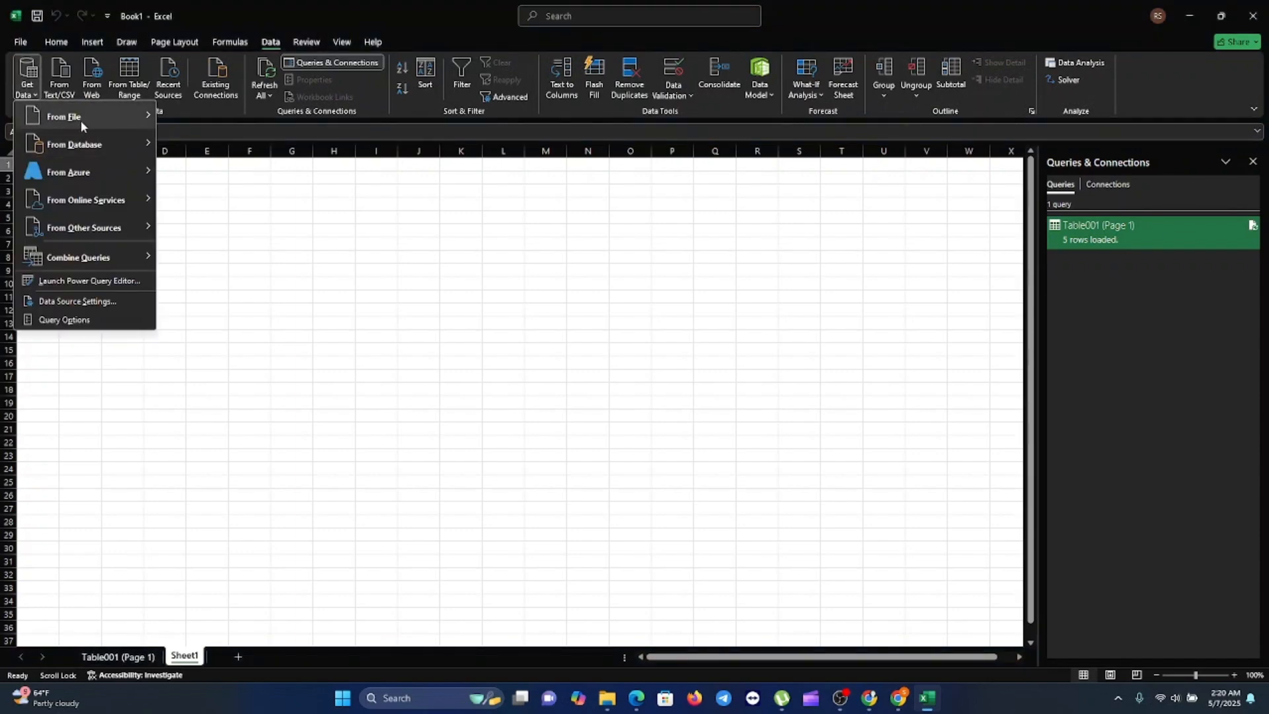
pyautogui.moveTo(84, 118)
pyautogui.click(218, 227)
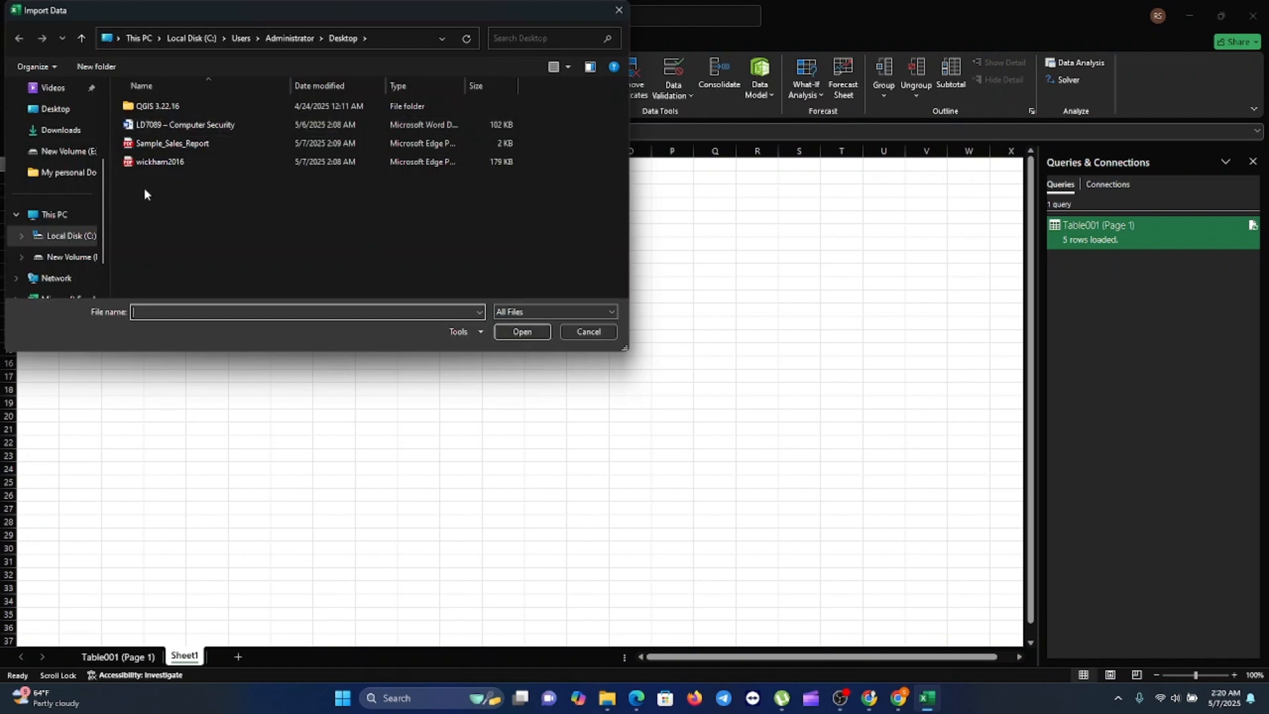
# - Examine the pages of the wickham2016 PDF from the Desktop folder for data tables, return to Excel and cancel the pending import
pyautogui.click(607, 698)
pyautogui.doubleClick(181, 169)
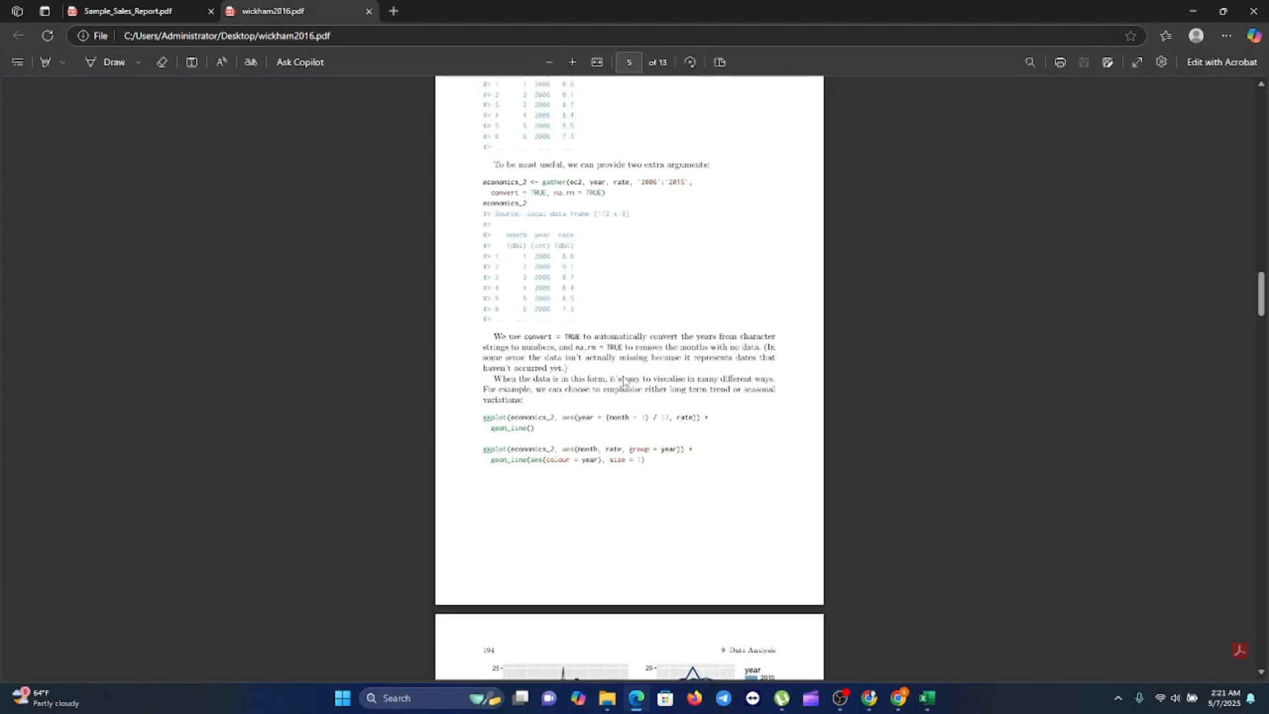
pyautogui.scroll(-20, 851, 406)
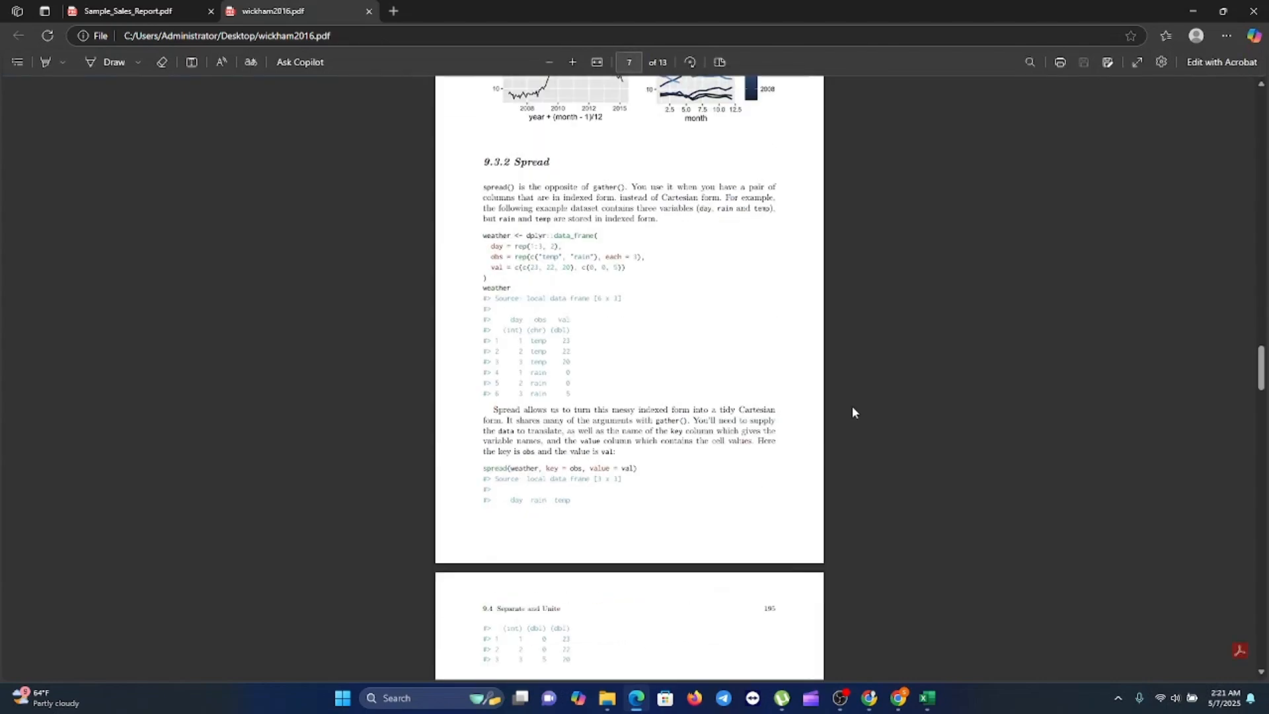
pyautogui.scroll(20, 851, 406)
pyautogui.scroll(20, 853, 412)
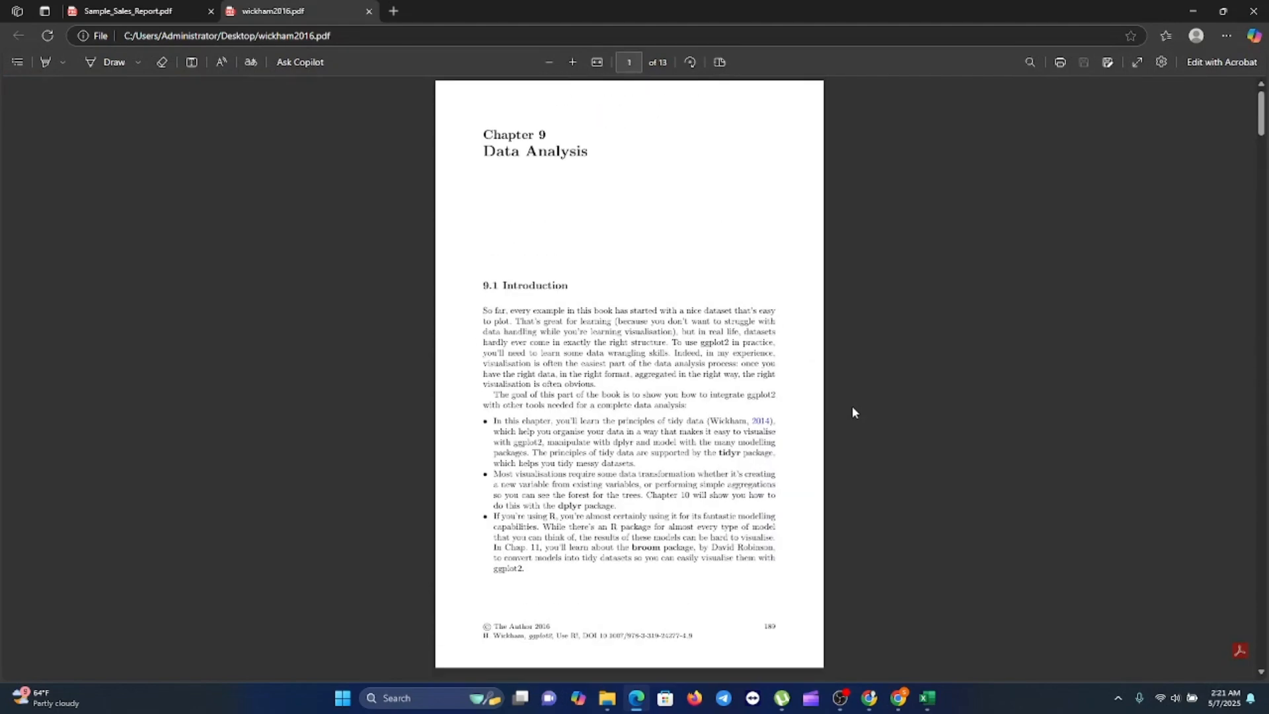
pyautogui.scroll(-10, 852, 411)
pyautogui.scroll(-4, 852, 412)
pyautogui.scroll(8, 852, 412)
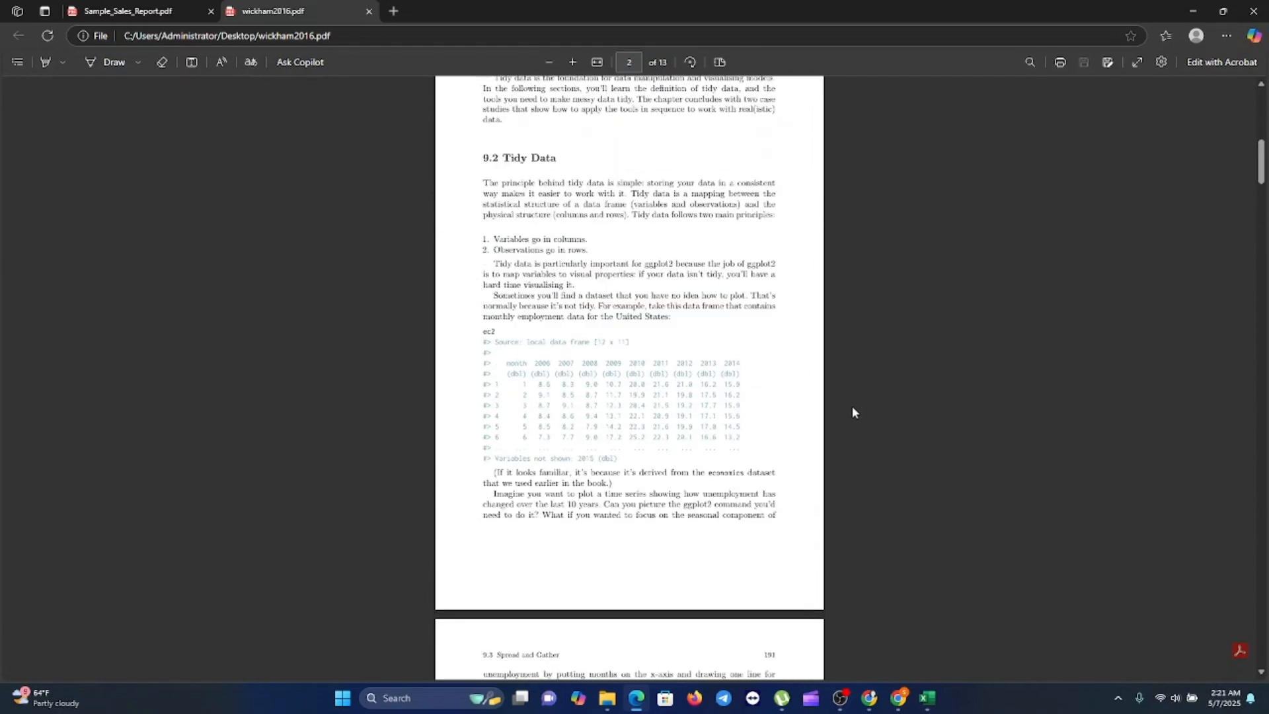
pyautogui.scroll(-10, 788, 384)
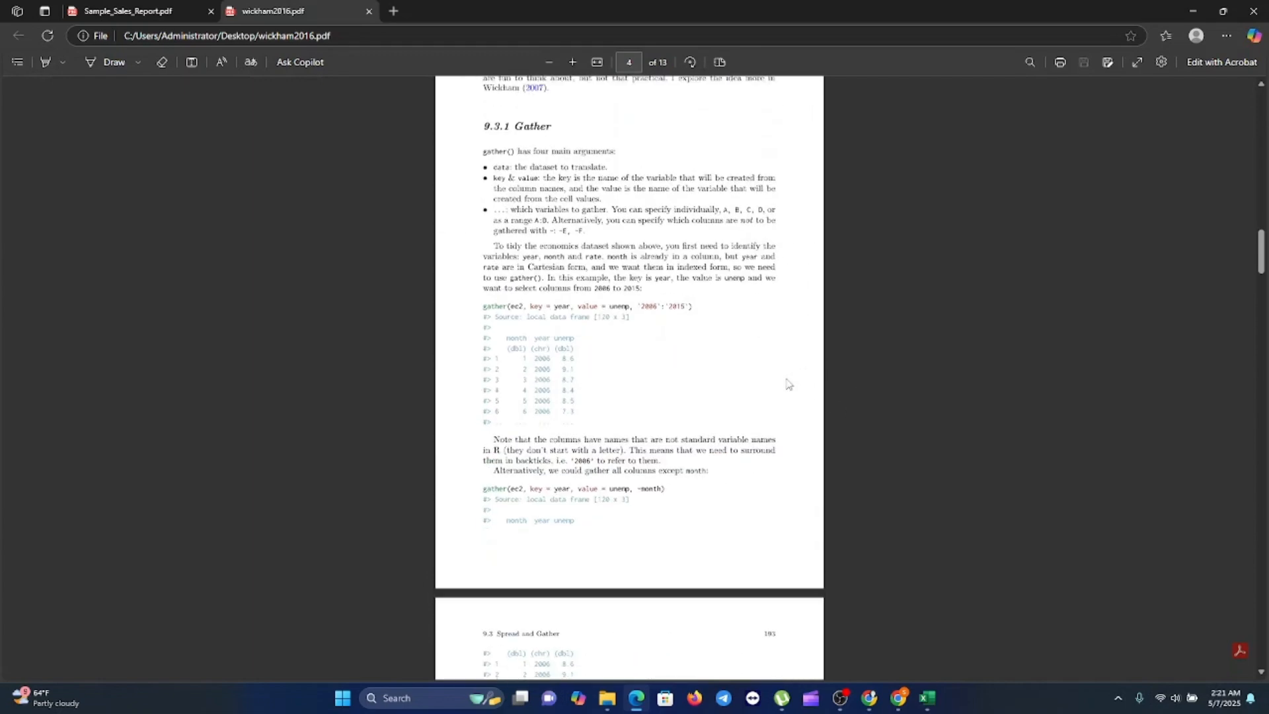
pyautogui.scroll(-5, 582, 408)
pyautogui.scroll(-3, 582, 408)
pyautogui.scroll(-10, 614, 423)
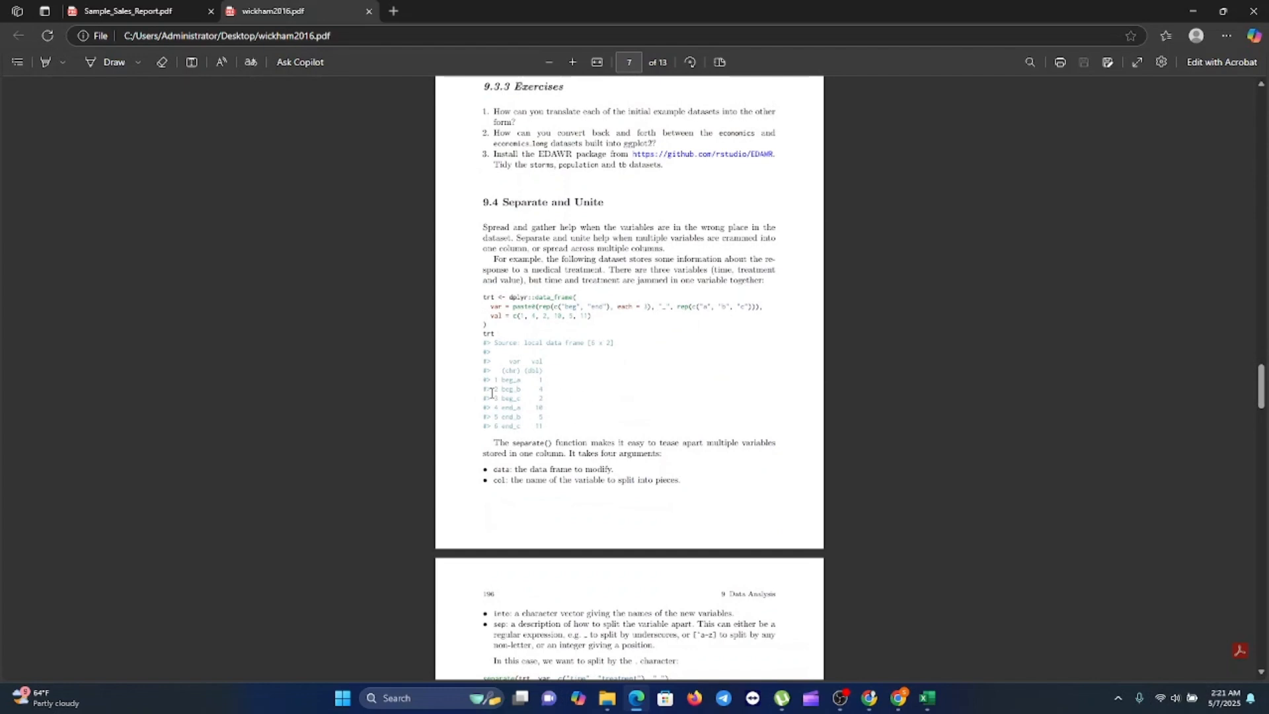
pyautogui.click(1193, 11)
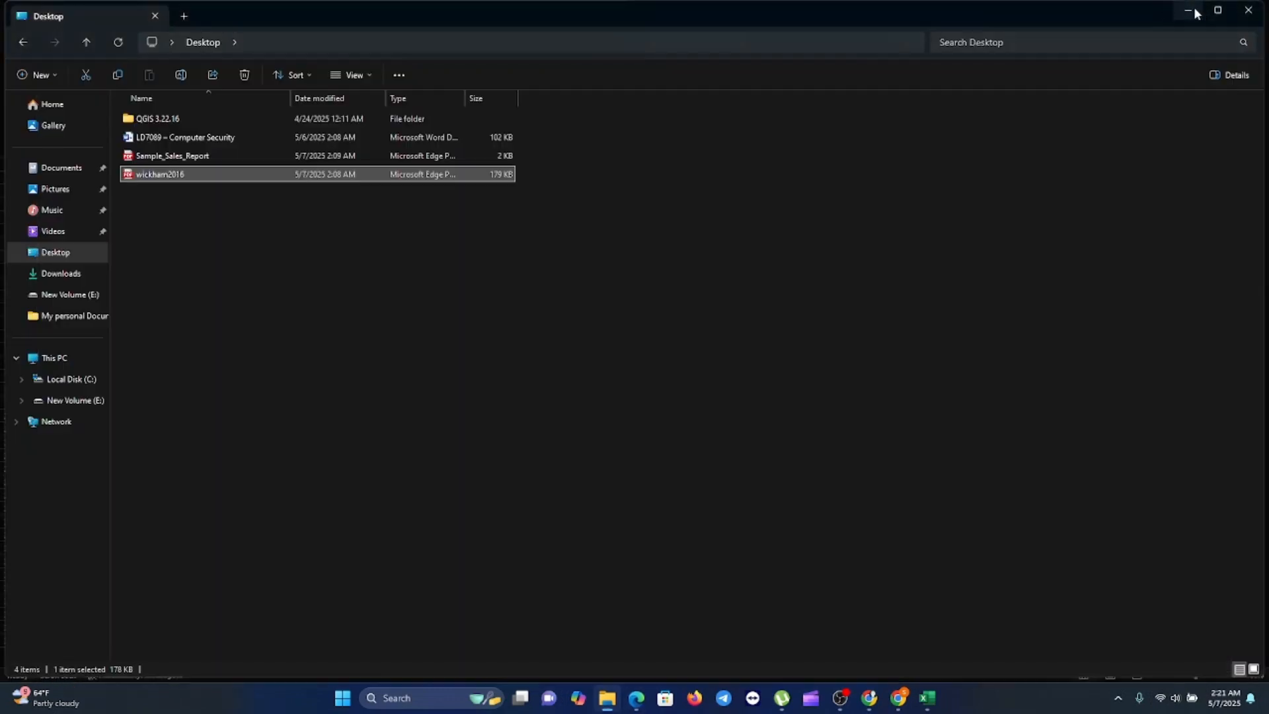
pyautogui.click(928, 698)
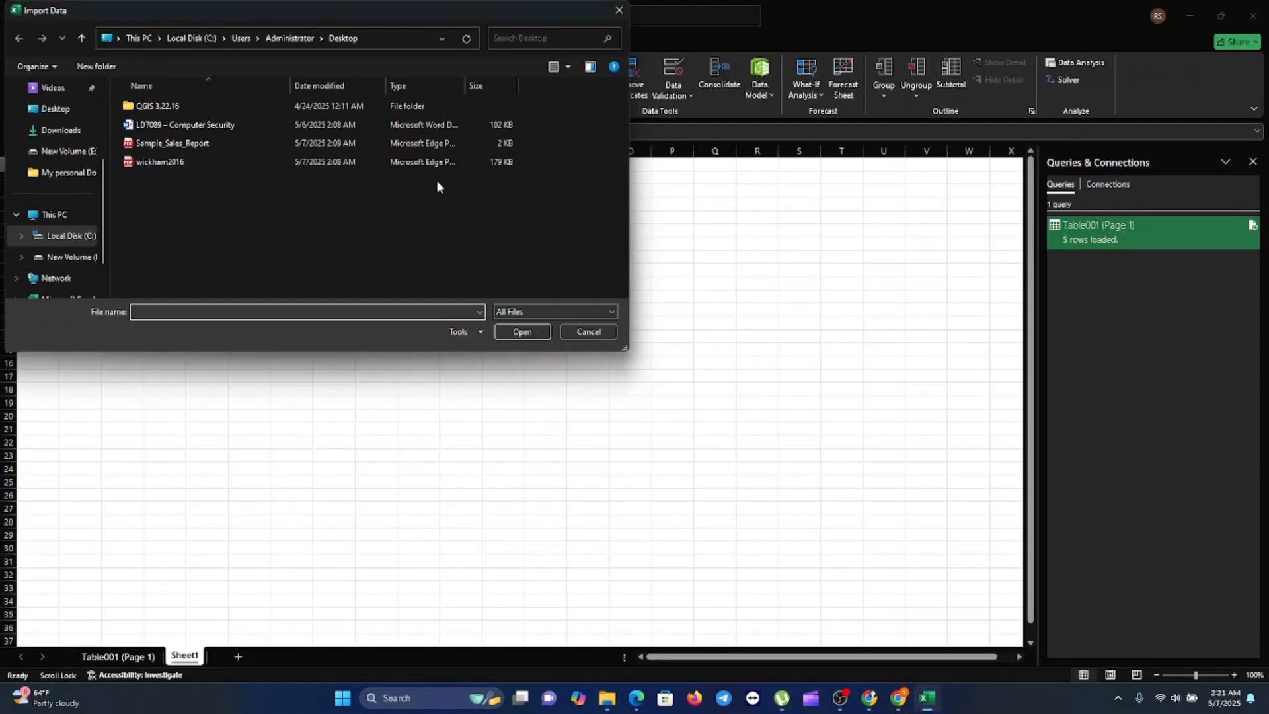
pyautogui.click(587, 332)
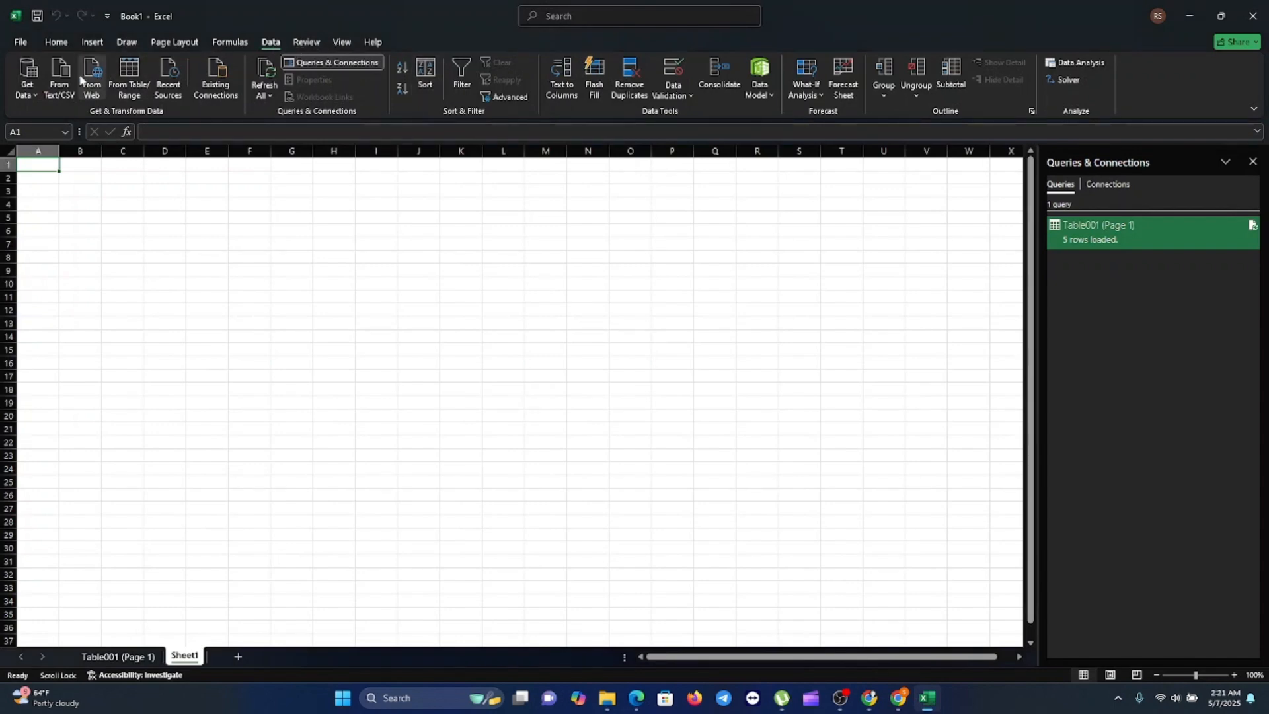
# - Start a new data import from a PDF file and import wickham2016 from the Desktop folder
pyautogui.click(27, 79)
pyautogui.moveTo(79, 117)
pyautogui.click(212, 227)
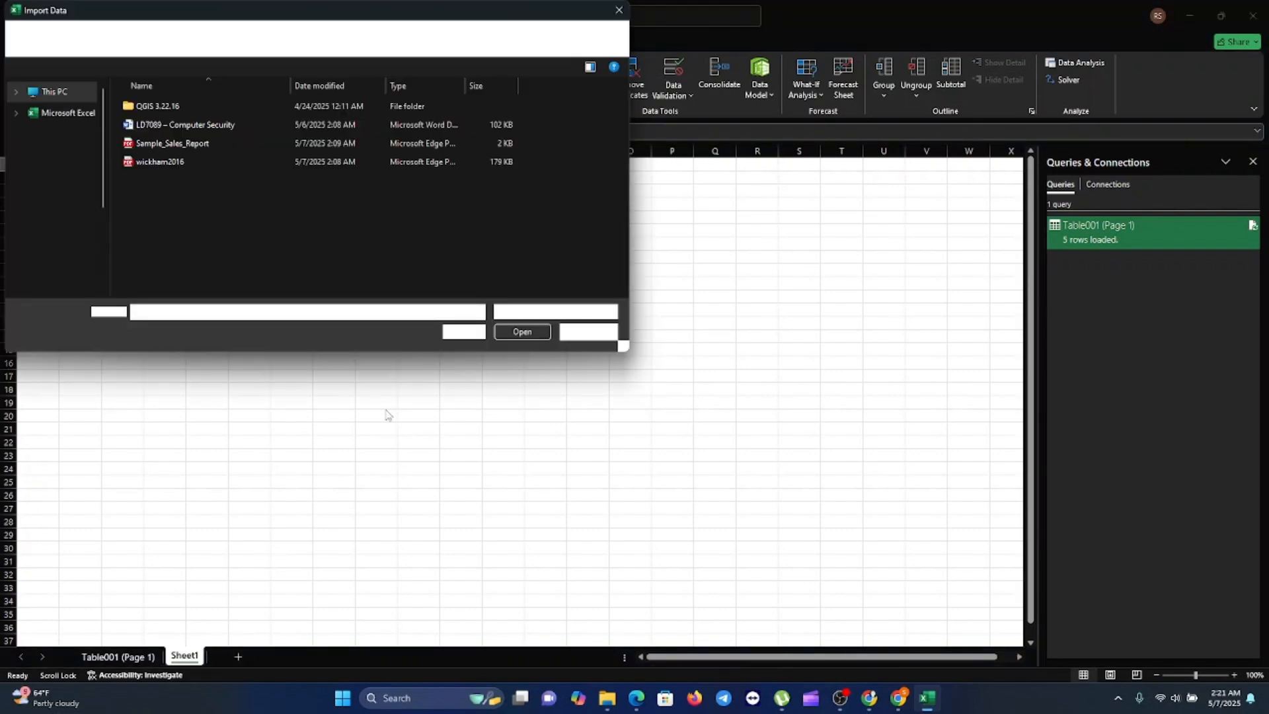
pyautogui.click(158, 166)
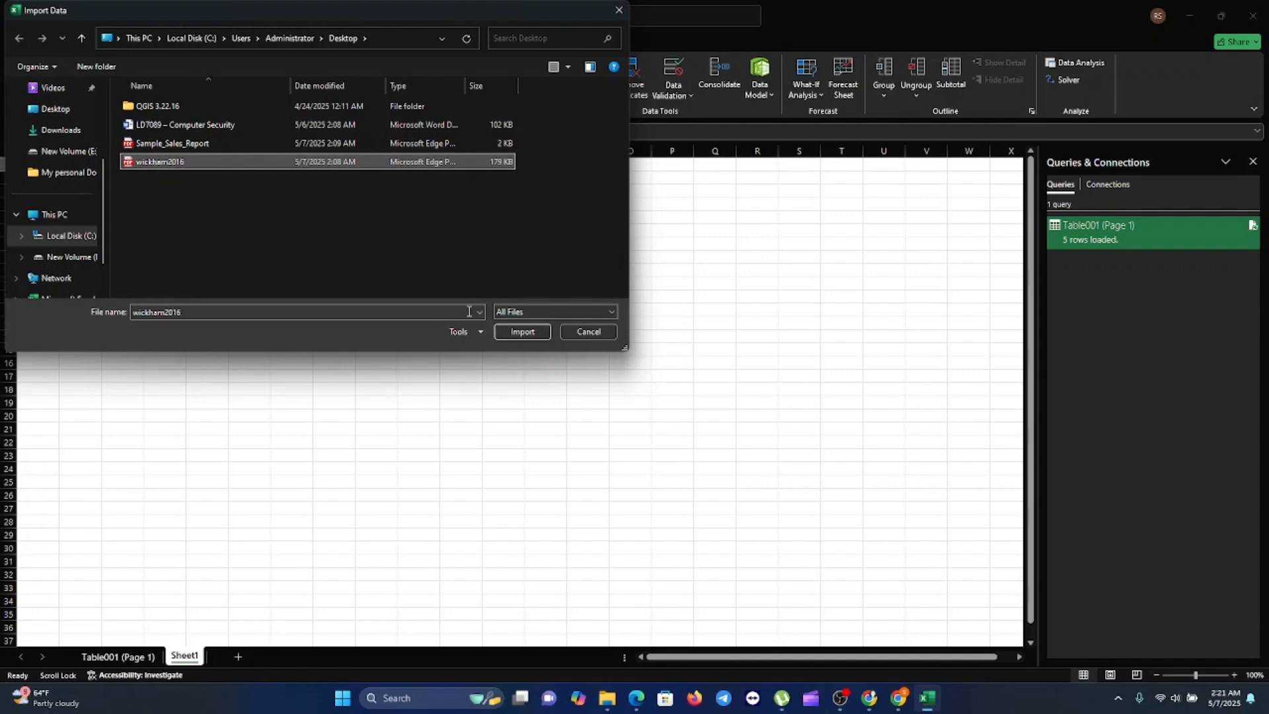
pyautogui.click(512, 336)
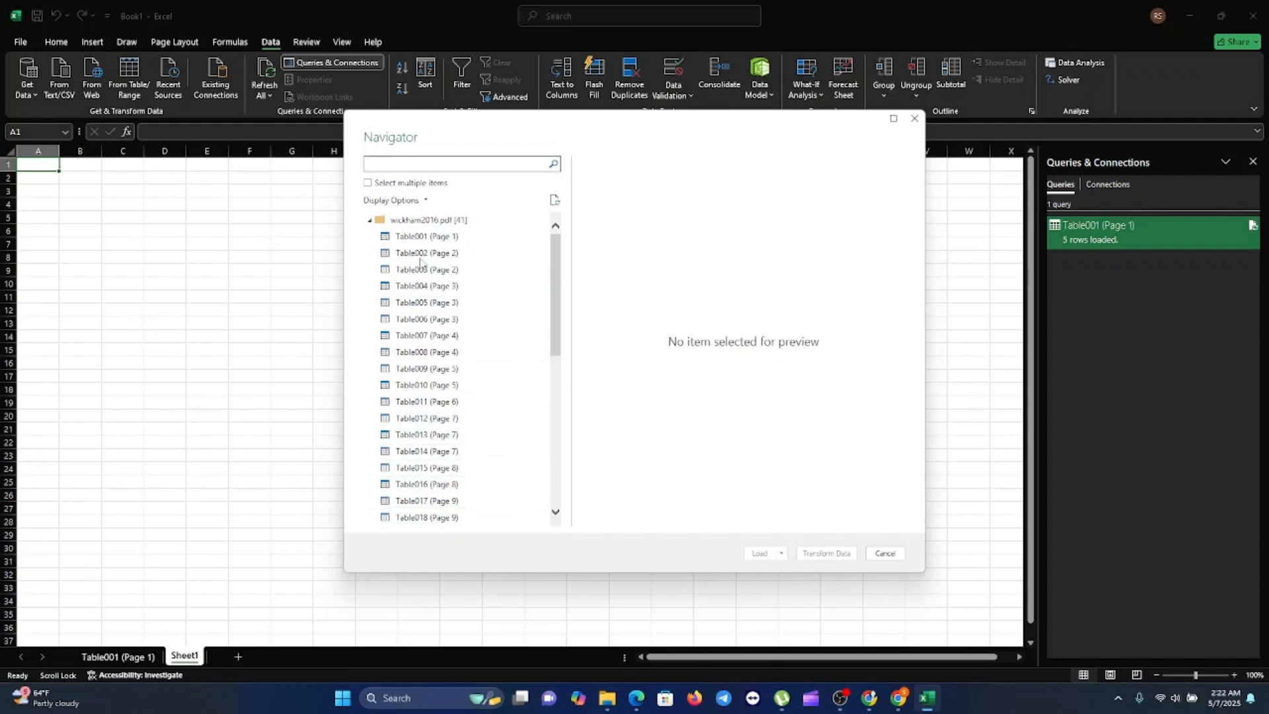
# - Preview Table001 (Page 1), Table002 (Page 2) and Table003 (Page 2), and look through the remaining tables and pages found in wickham2016.pdf
pyautogui.click(426, 237)
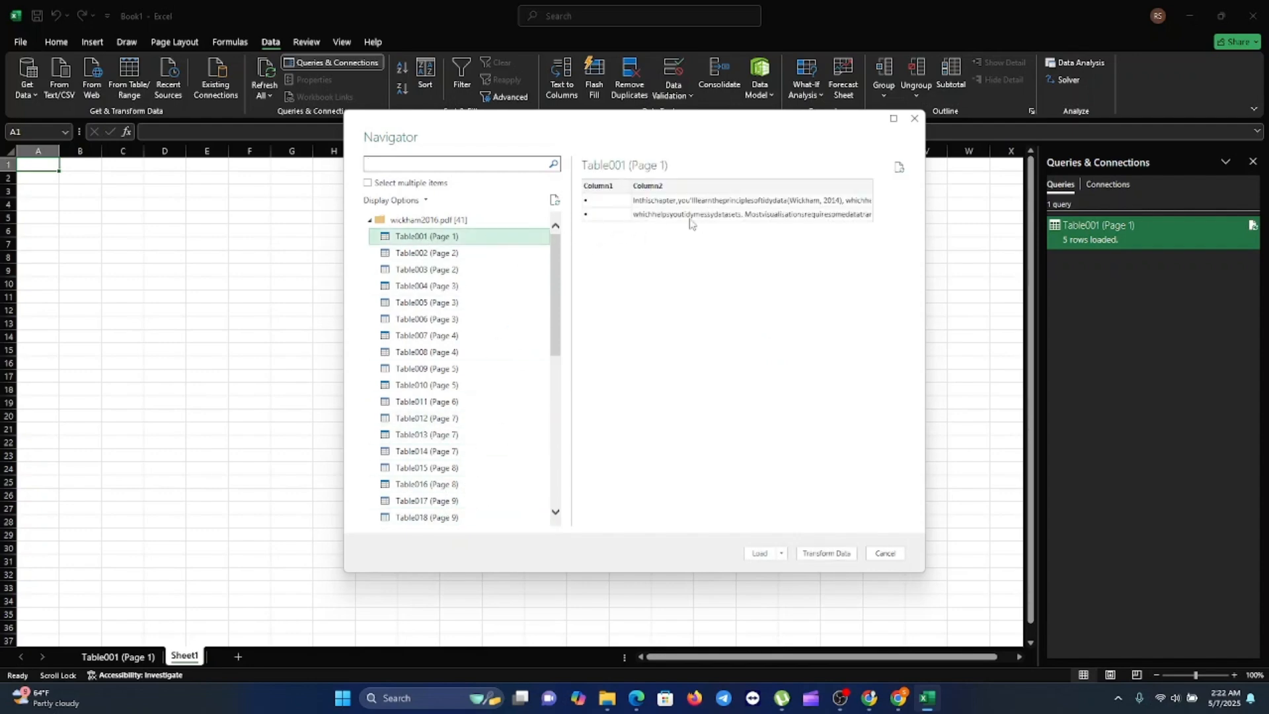
pyautogui.click(447, 257)
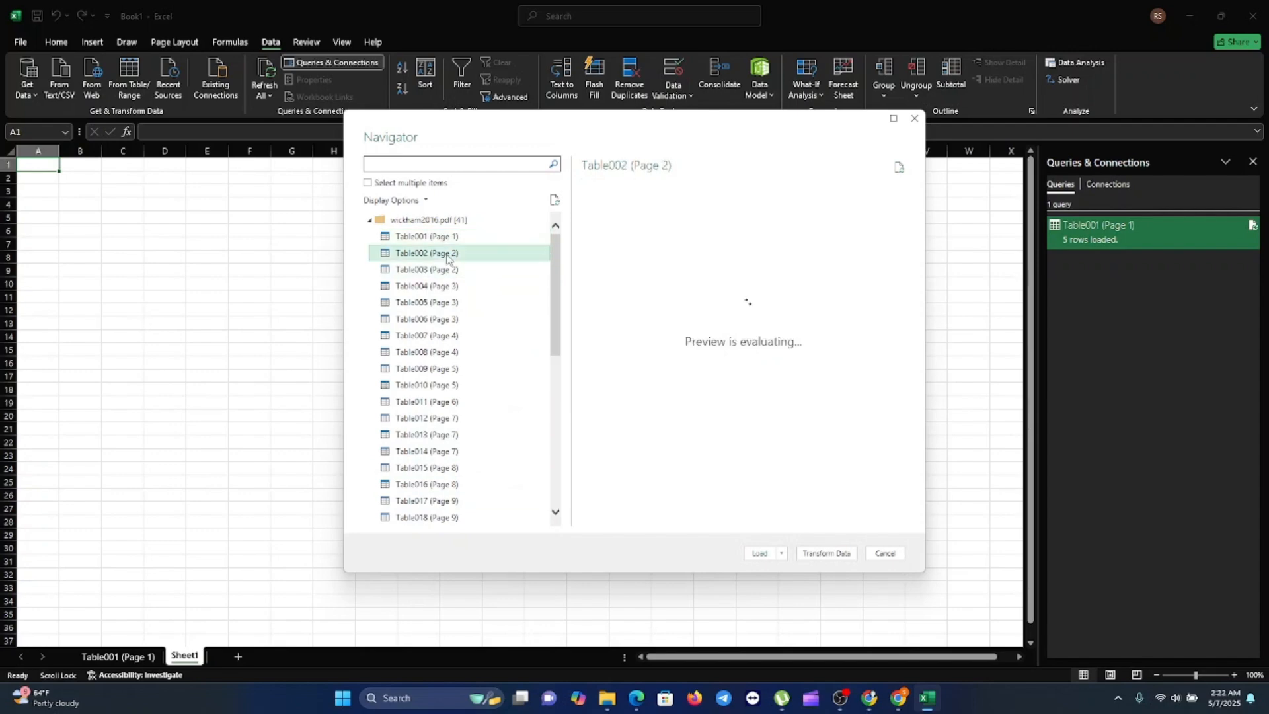
pyautogui.click(418, 273)
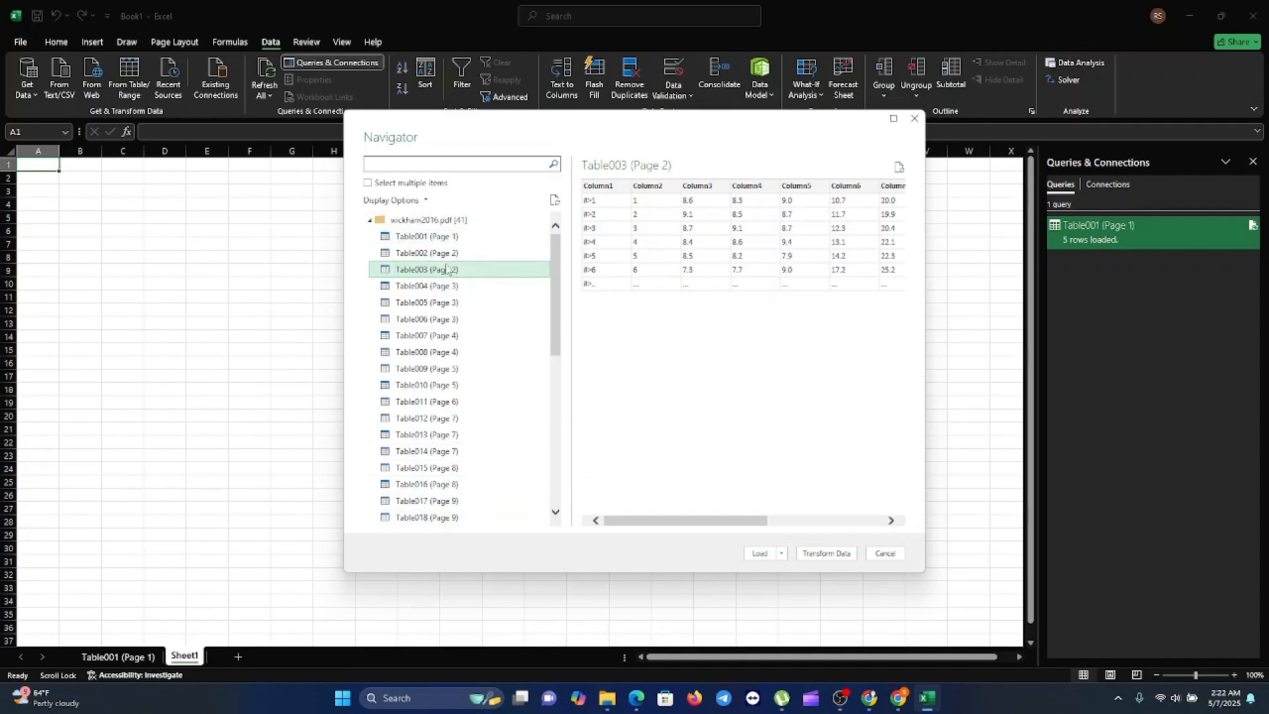
pyautogui.moveTo(559, 357); pyautogui.dragTo(563, 521)
pyautogui.scroll(10, 449, 330)
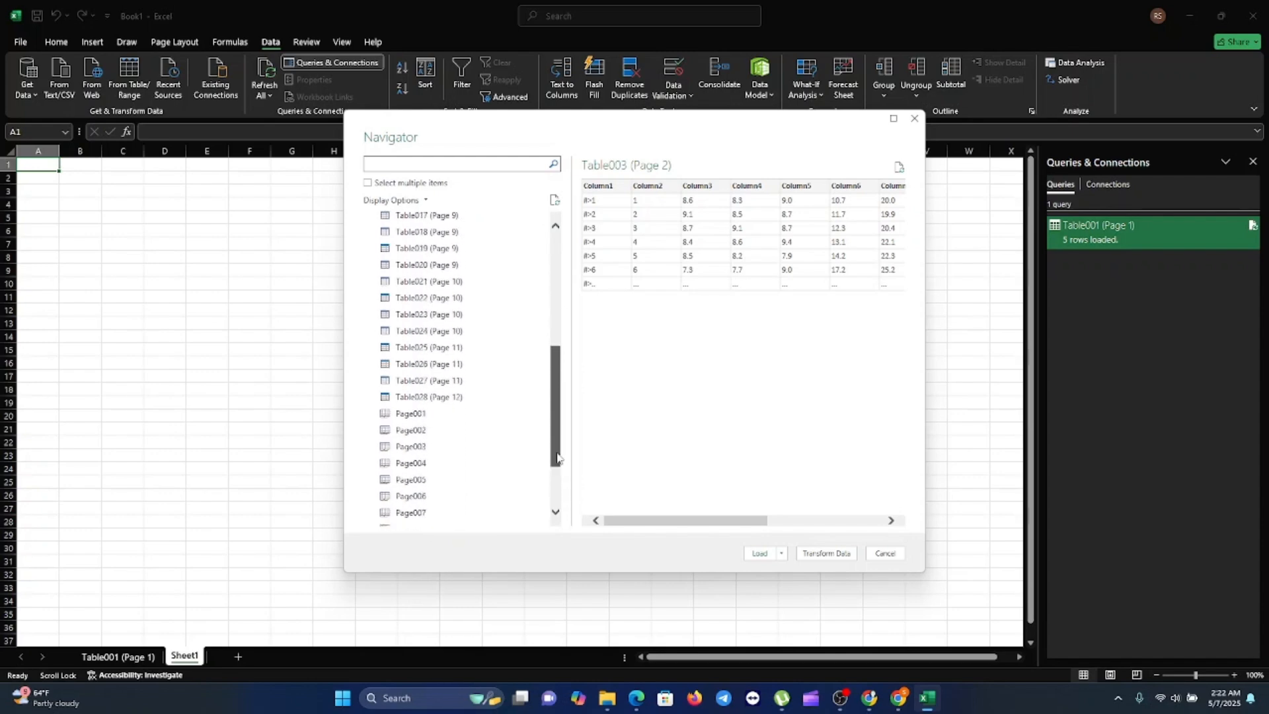
# - Enable selection of multiple items and load Table001 (Page 1), Table002 (Page 2), Table003 (Page 2) and Table004 (Page 3)
pyautogui.click(369, 185)
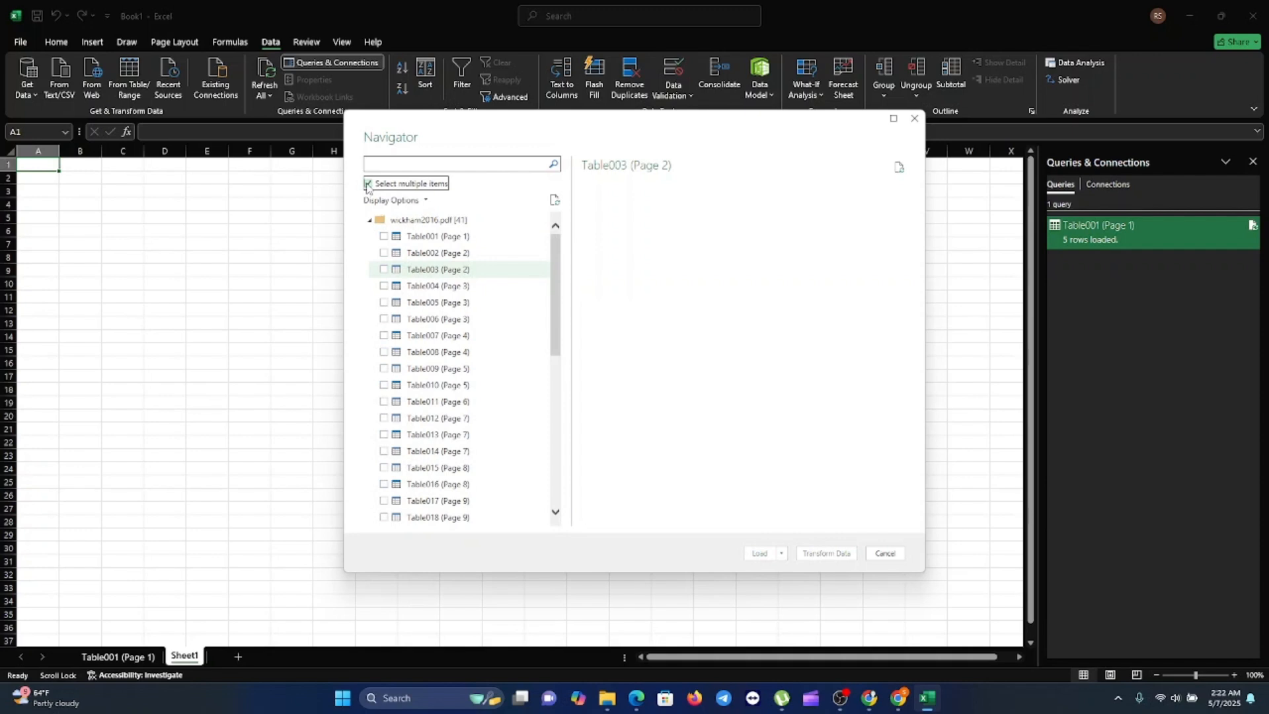
pyautogui.click(384, 238)
pyautogui.click(385, 253)
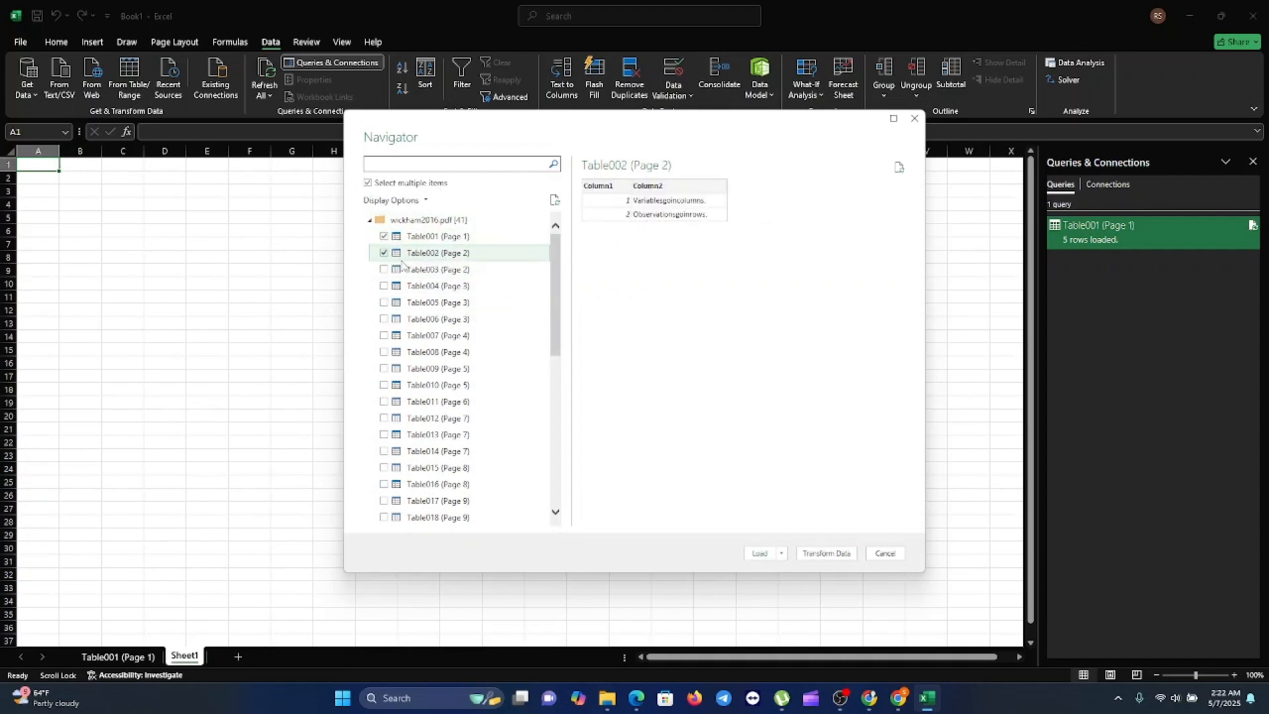
pyautogui.click(384, 270)
pyautogui.click(384, 287)
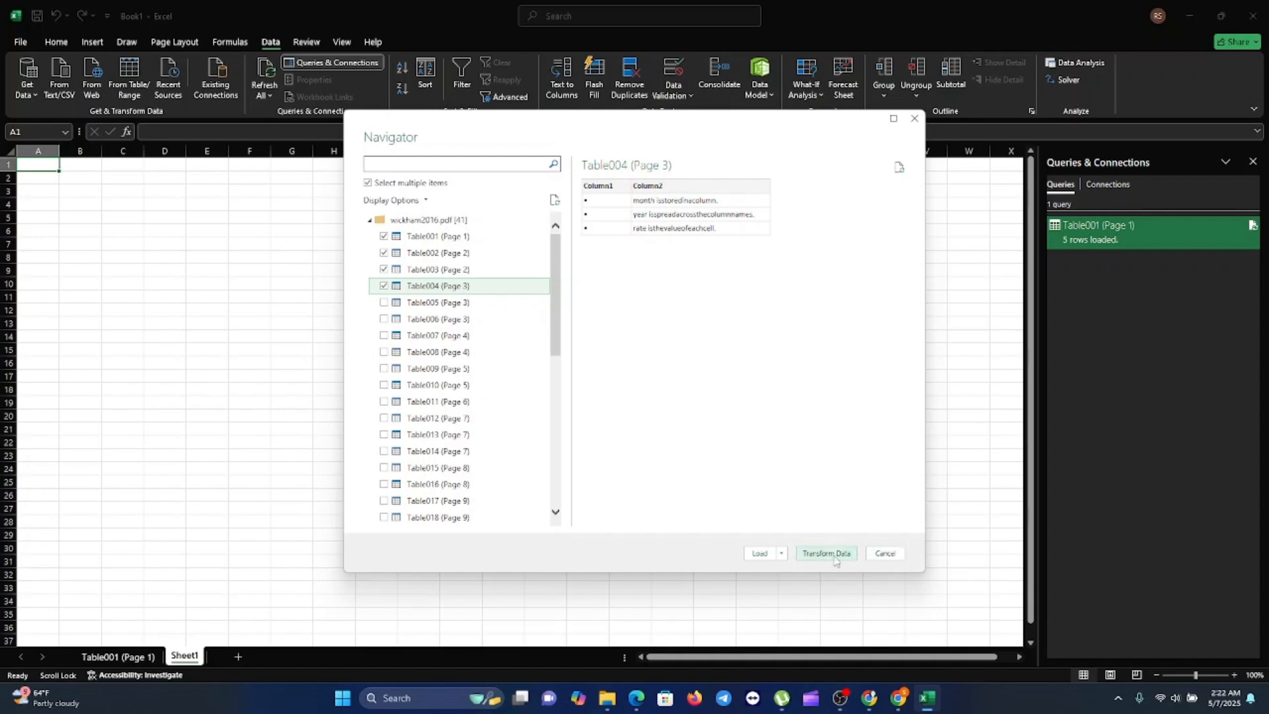
pyautogui.click(765, 555)
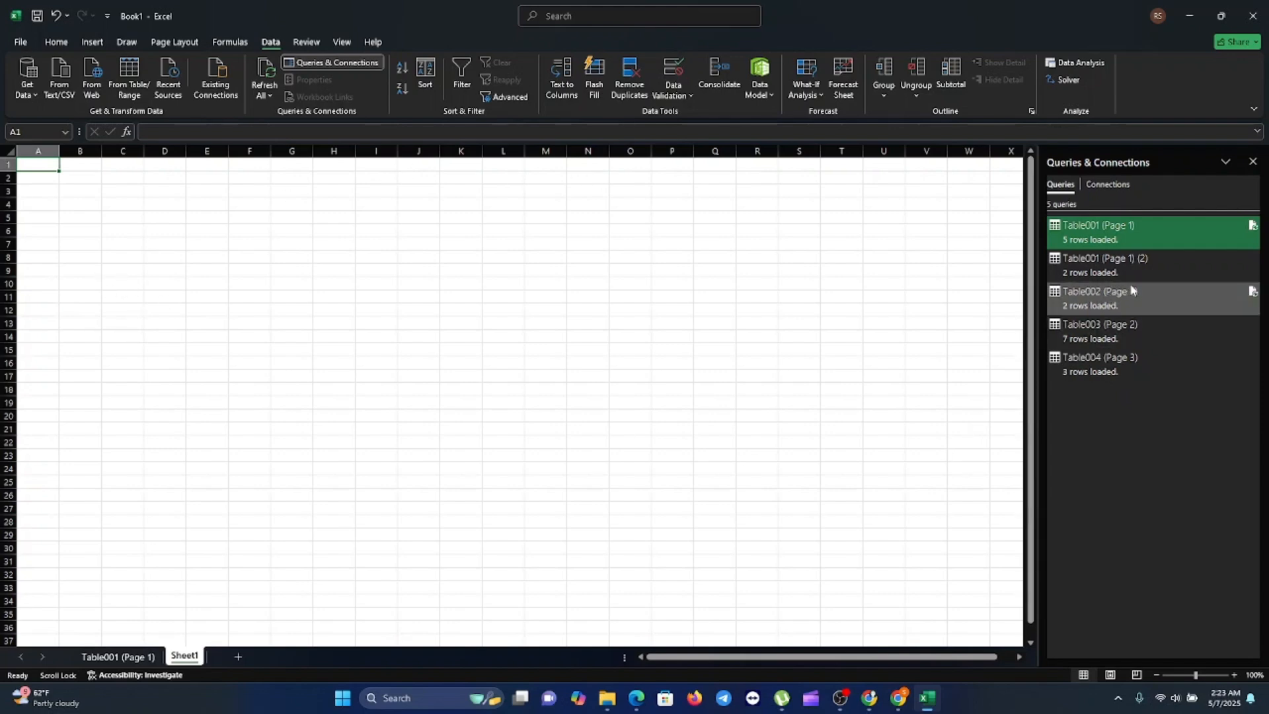
# - Check the loaded queries against the workbook's sheets, comparing Sheet1 with the Table001 (Page 1) sheet
pyautogui.moveTo(1094, 256)
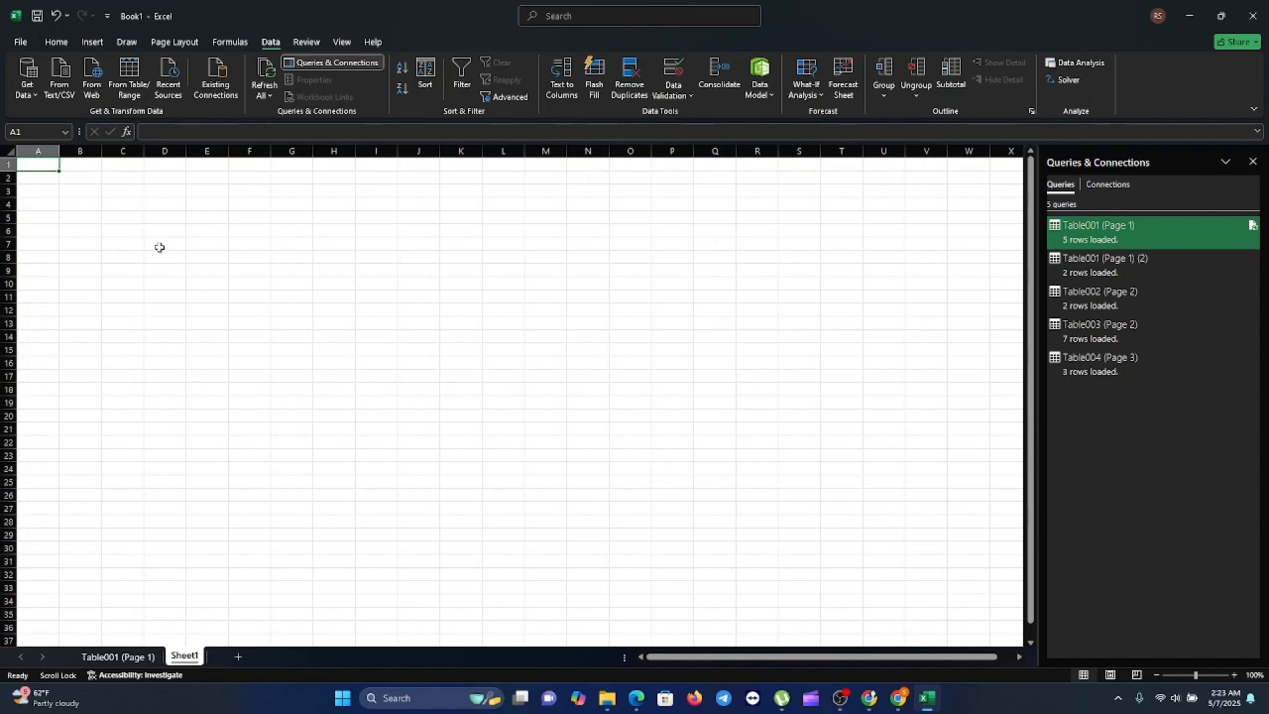
pyautogui.click(1090, 268)
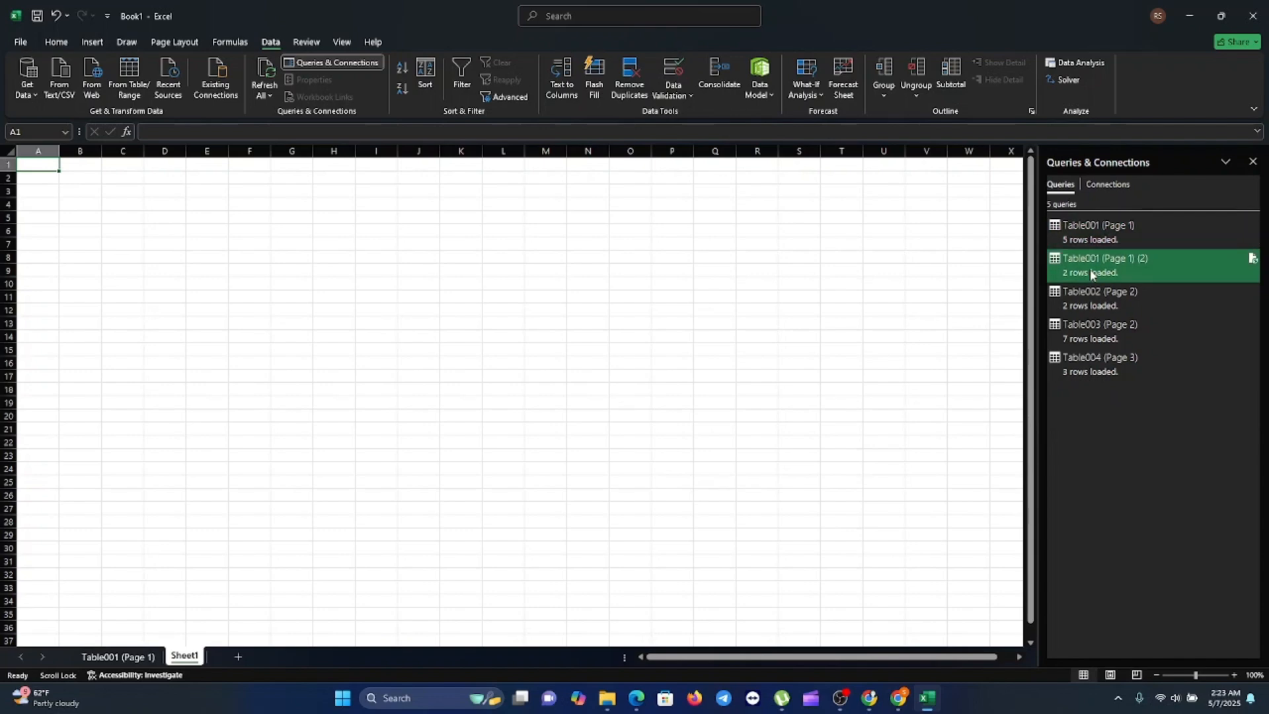
pyautogui.click(1088, 230)
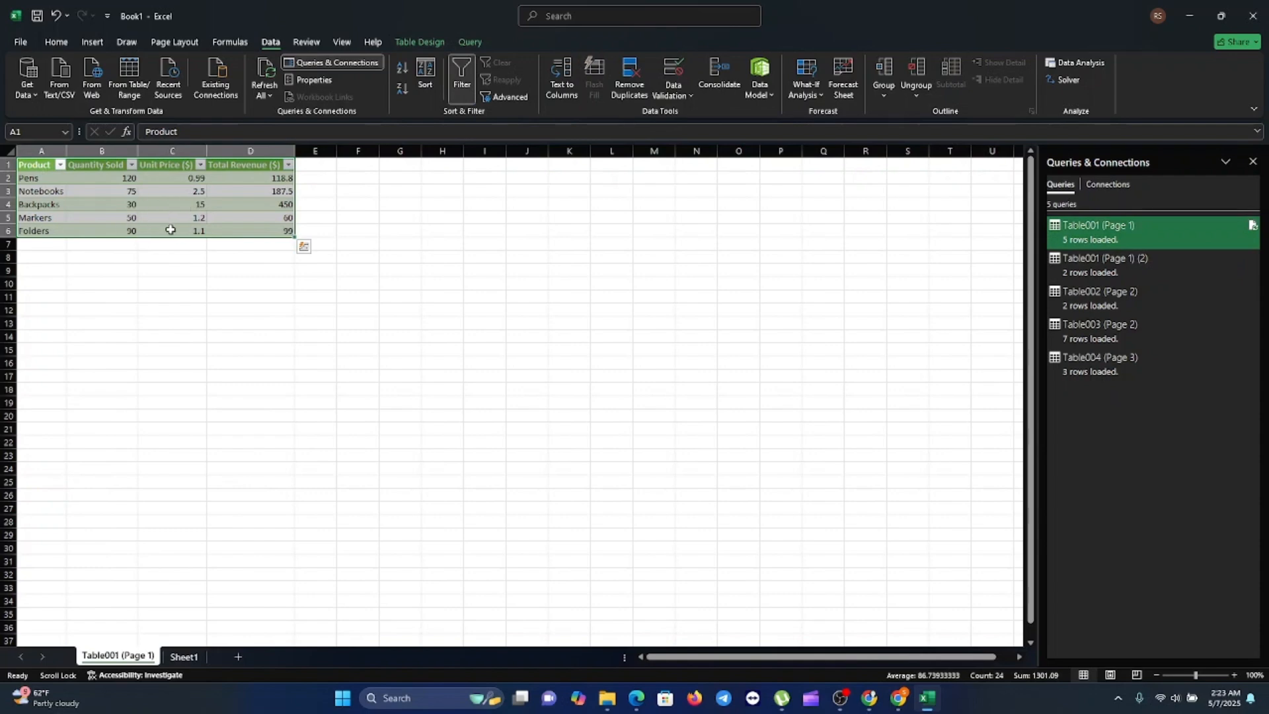
pyautogui.click(1099, 270)
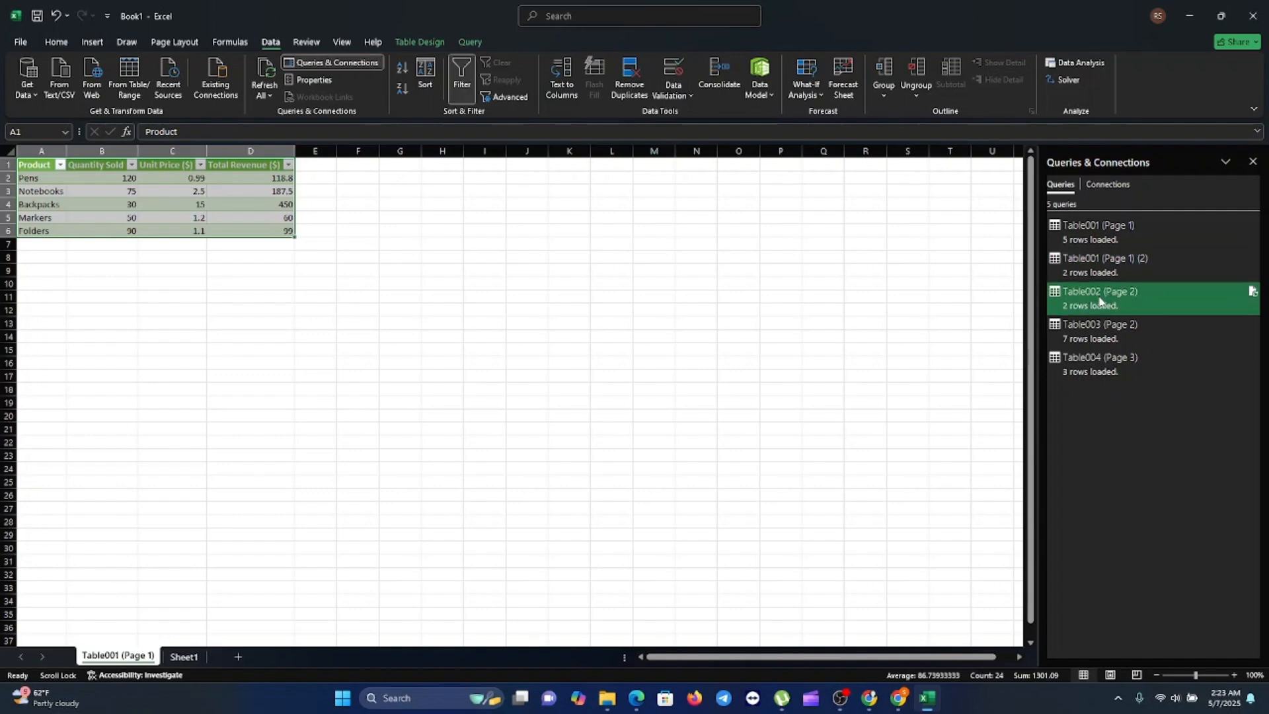
pyautogui.click(184, 656)
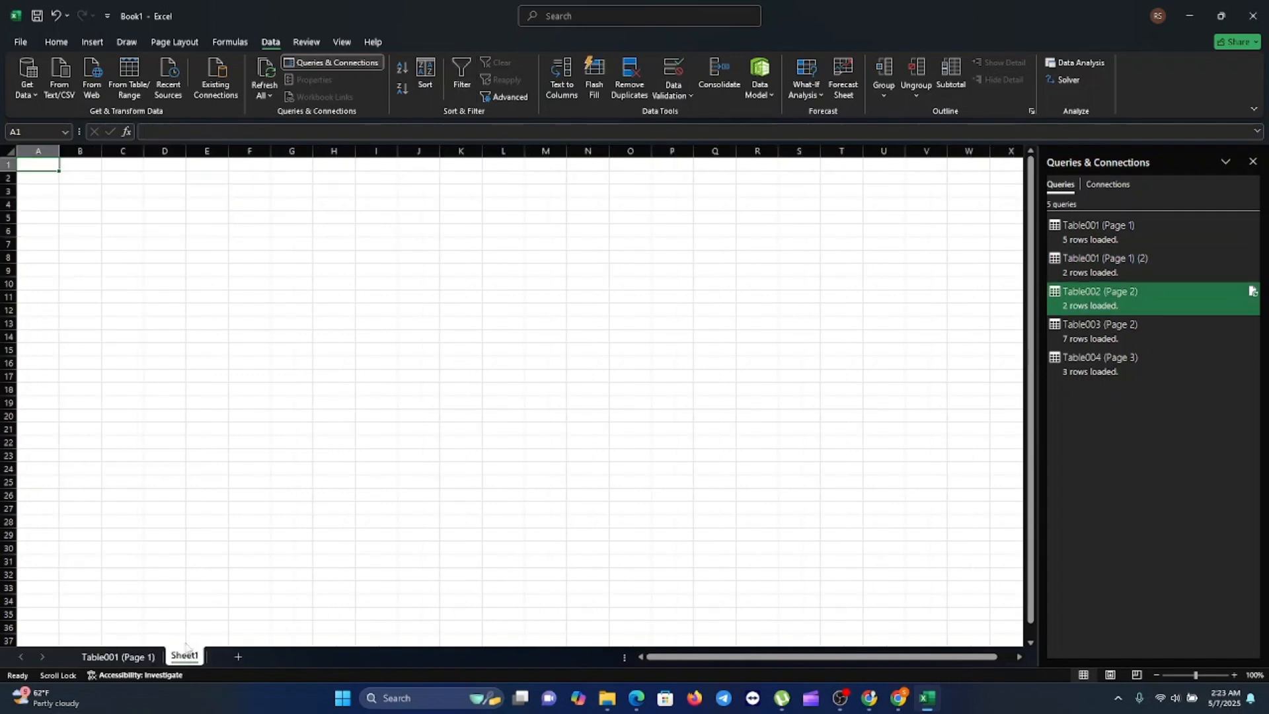
pyautogui.click(129, 658)
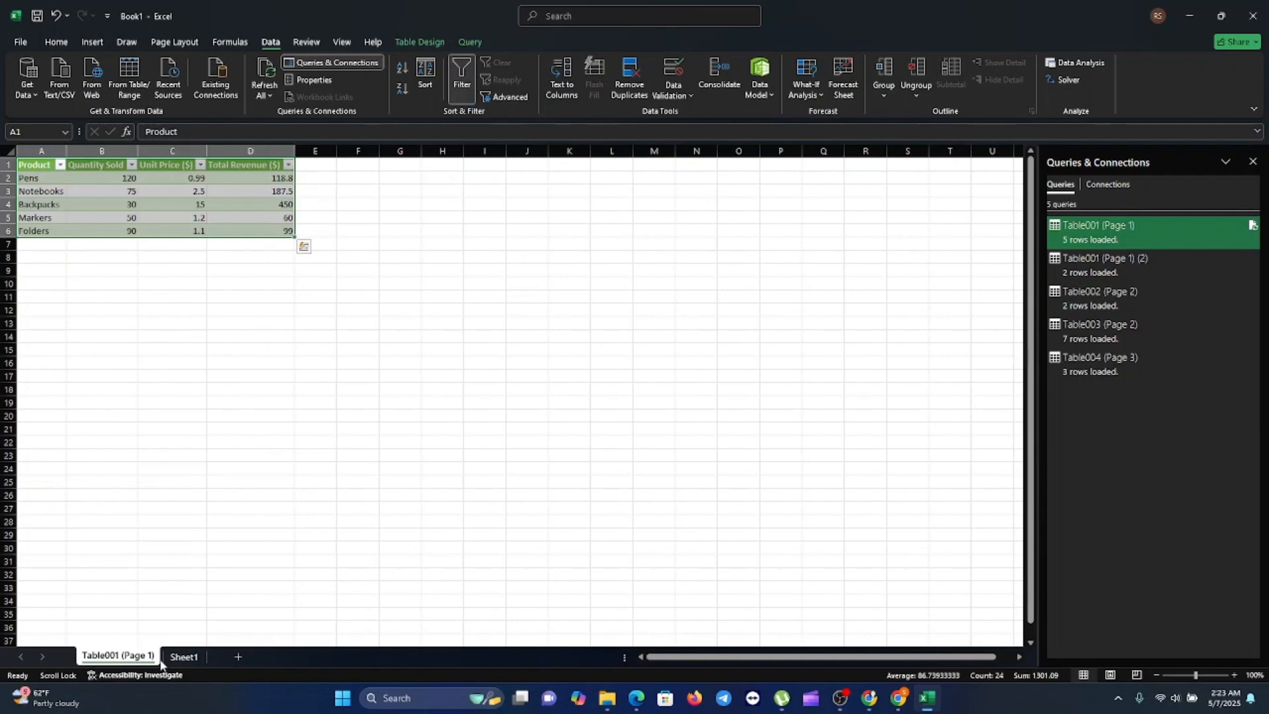